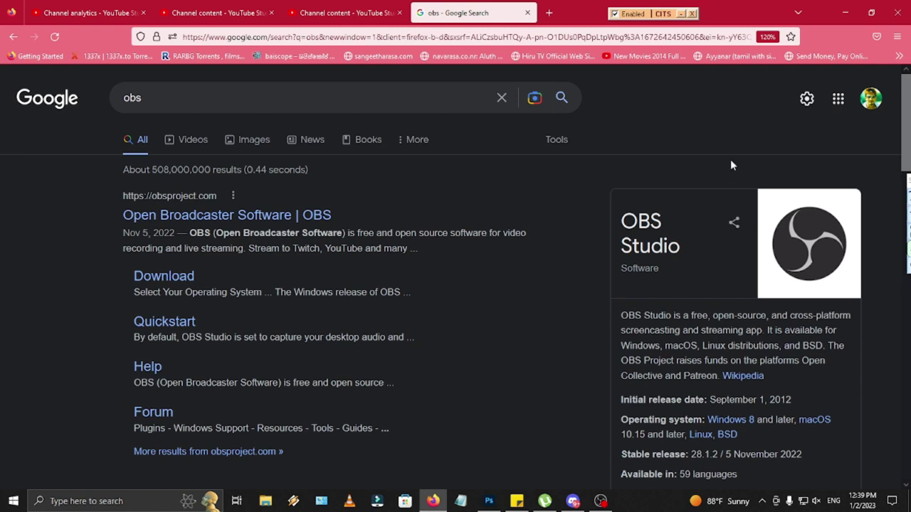
Open the Open Broadcaster Software website from the search results and look over its download options and features.
{"action": "left_click", "coordinate": [299, 216]}
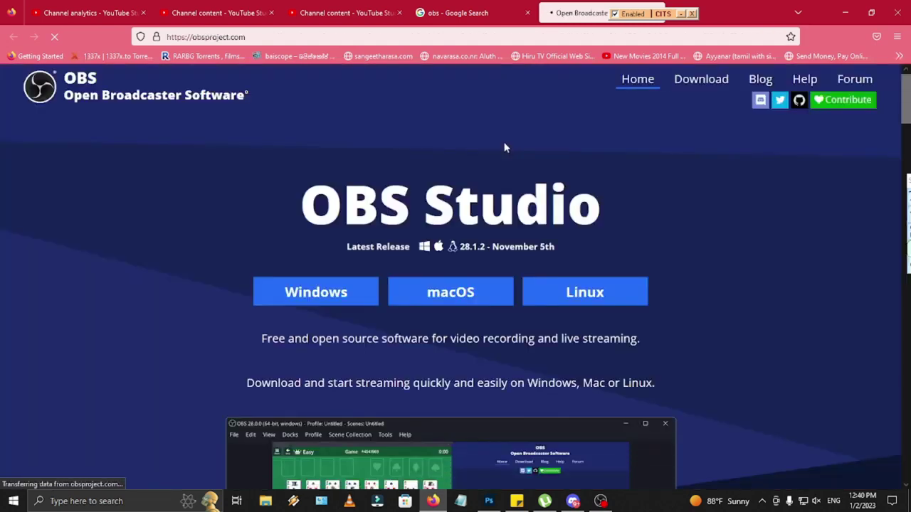
{"action": "scroll", "coordinate": [509, 142], "scroll_direction": "down", "scroll_amount": 1}
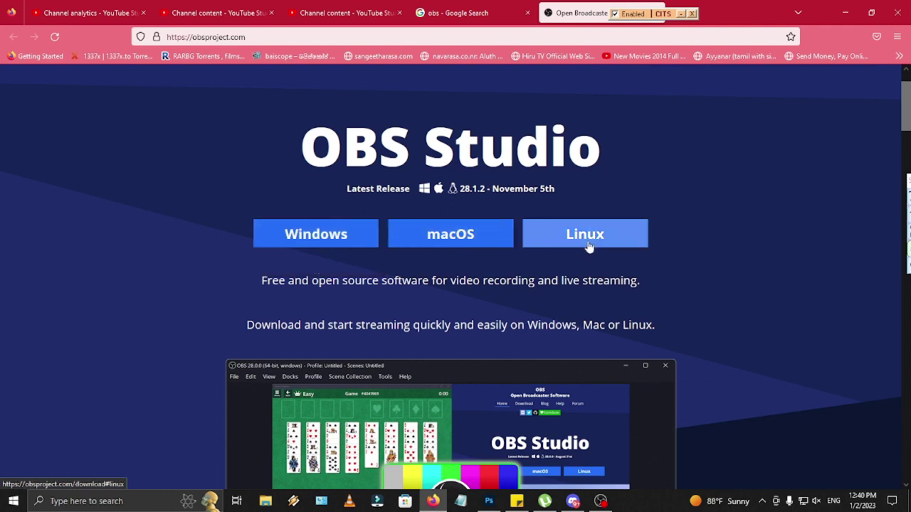
{"action": "scroll", "coordinate": [721, 229], "scroll_direction": "down", "scroll_amount": 3}
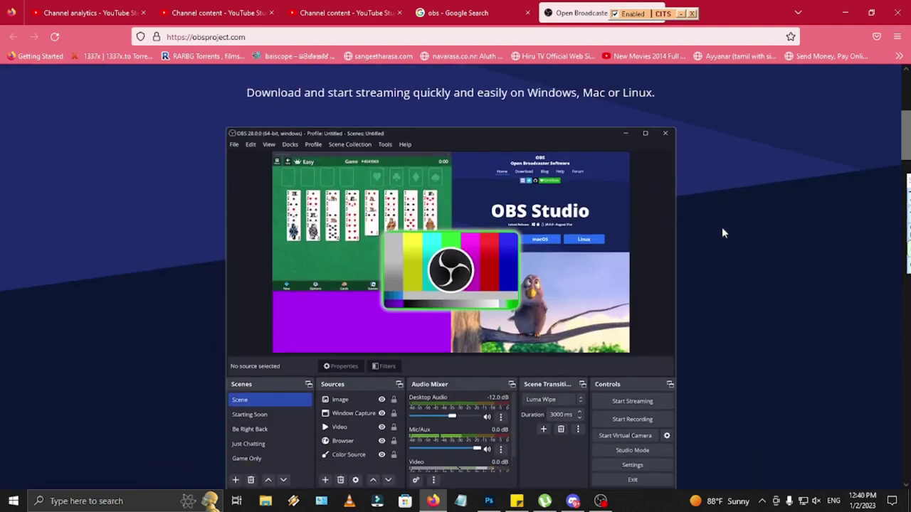
{"action": "scroll", "coordinate": [721, 233], "scroll_direction": "up", "scroll_amount": 3}
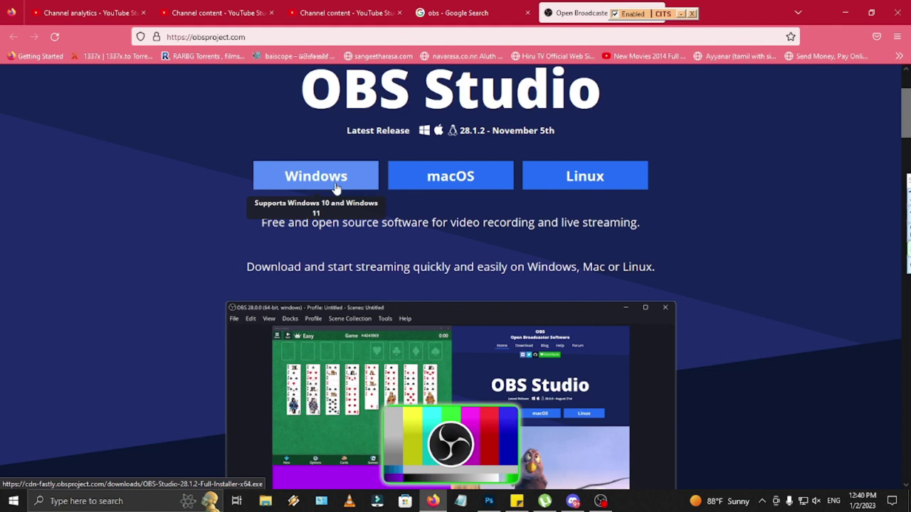
{"action": "scroll", "coordinate": [336, 187], "scroll_direction": "up", "scroll_amount": 1}
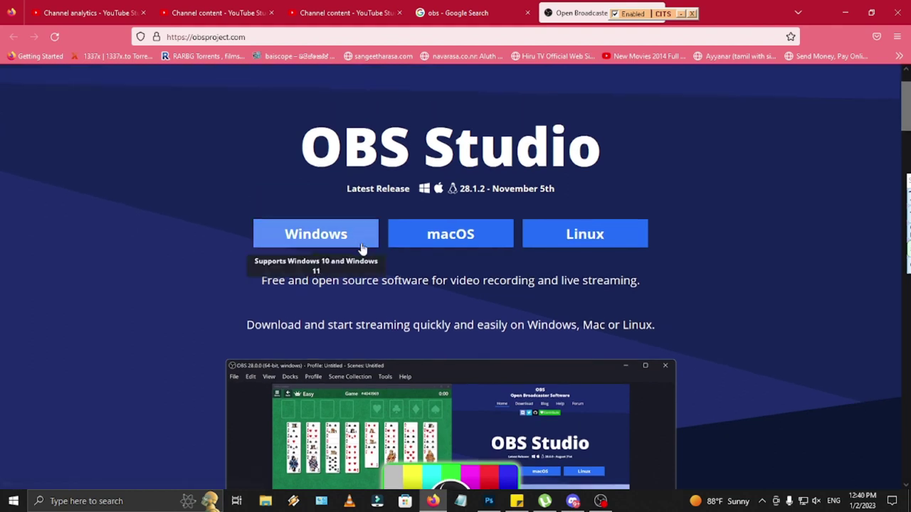
{"action": "scroll", "coordinate": [575, 218], "scroll_direction": "down", "scroll_amount": 5}
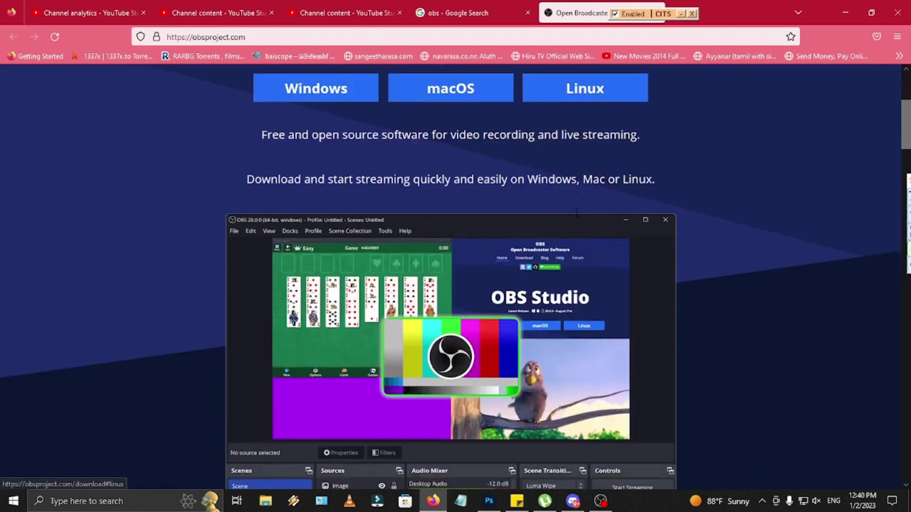
{"action": "scroll", "coordinate": [577, 218], "scroll_direction": "down", "scroll_amount": 10}
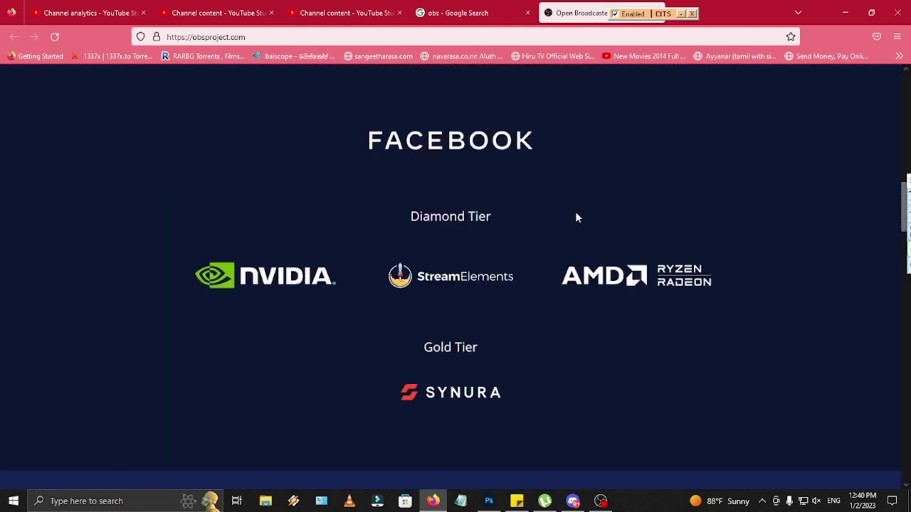
{"action": "scroll", "coordinate": [576, 218], "scroll_direction": "down", "scroll_amount": 3}
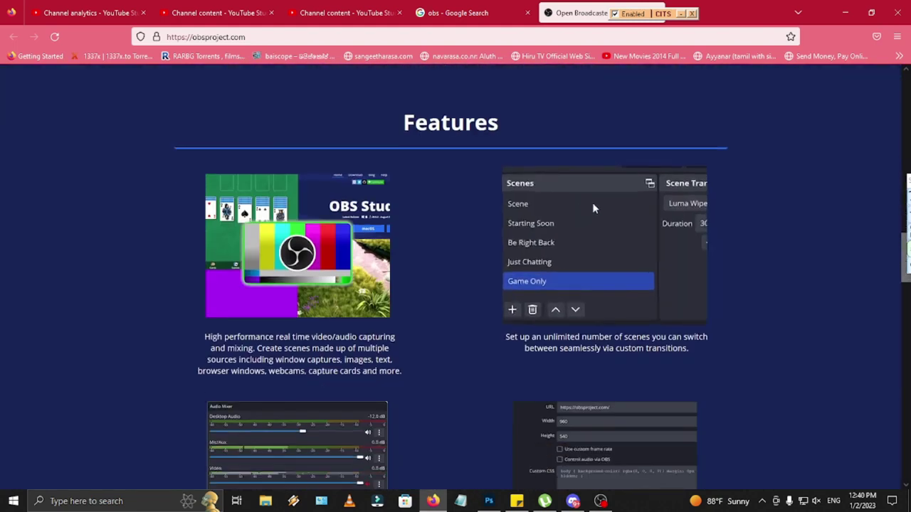
{"action": "scroll", "coordinate": [612, 226], "scroll_direction": "up", "scroll_amount": 4}
{"action": "scroll", "coordinate": [622, 215], "scroll_direction": "up", "scroll_amount": 15}
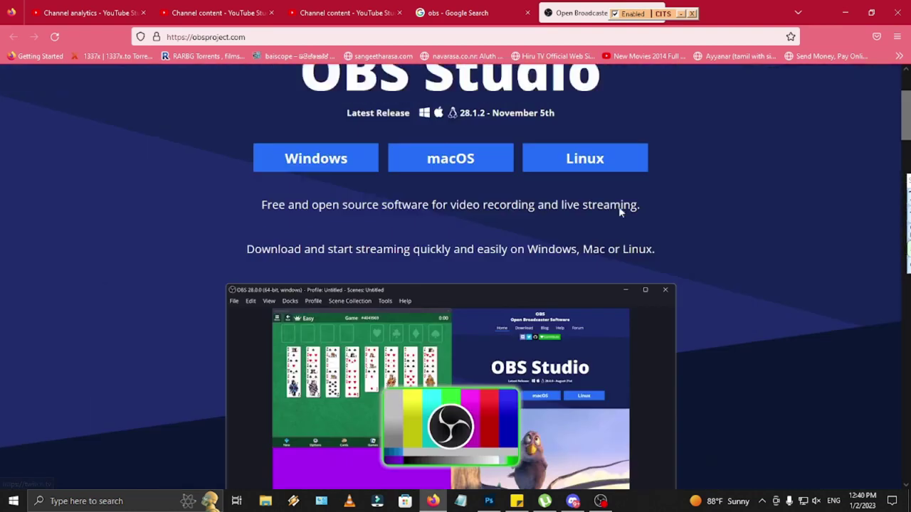
{"action": "scroll", "coordinate": [619, 210], "scroll_direction": "down", "scroll_amount": 2}
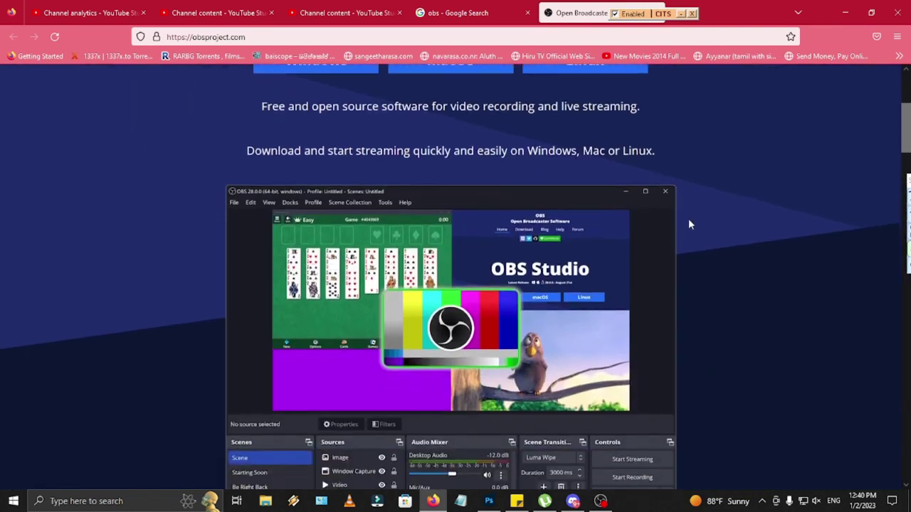
{"action": "scroll", "coordinate": [709, 210], "scroll_direction": "up", "scroll_amount": 2}
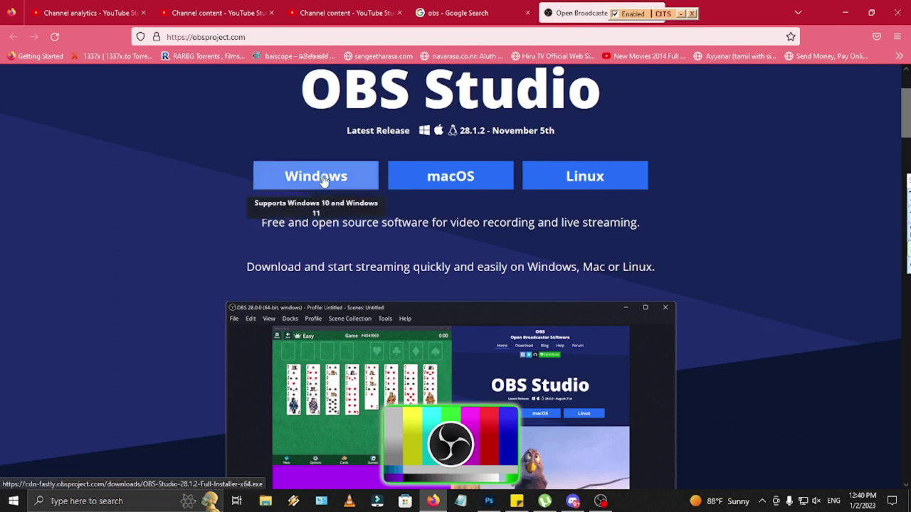
Show the desktop and swap the places of the OBS Studio and keyrep shortcuts.
{"action": "left_click", "coordinate": [847, 12]}
{"action": "left_click_drag", "start_coordinate": [23, 160], "coordinate": [489, 188]}
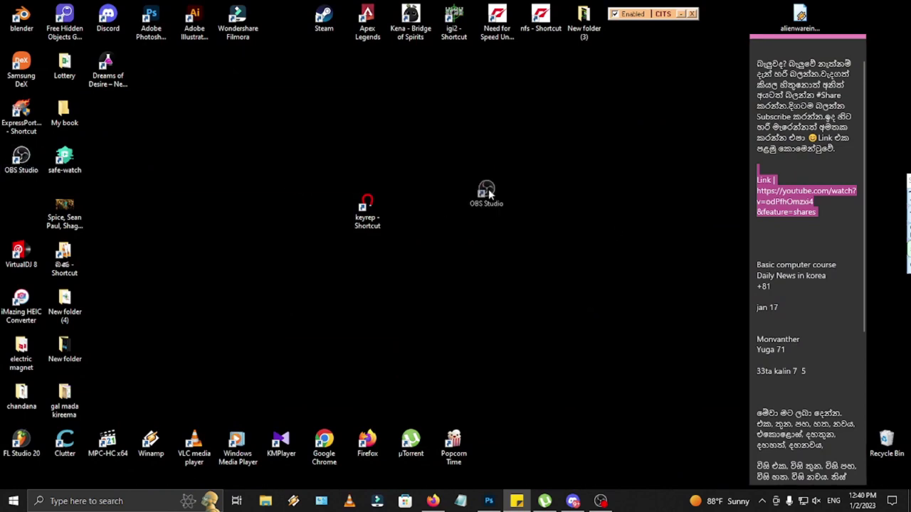
{"action": "left_click_drag", "start_coordinate": [366, 208], "coordinate": [27, 192]}
{"action": "left_click_drag", "start_coordinate": [497, 206], "coordinate": [359, 203]}
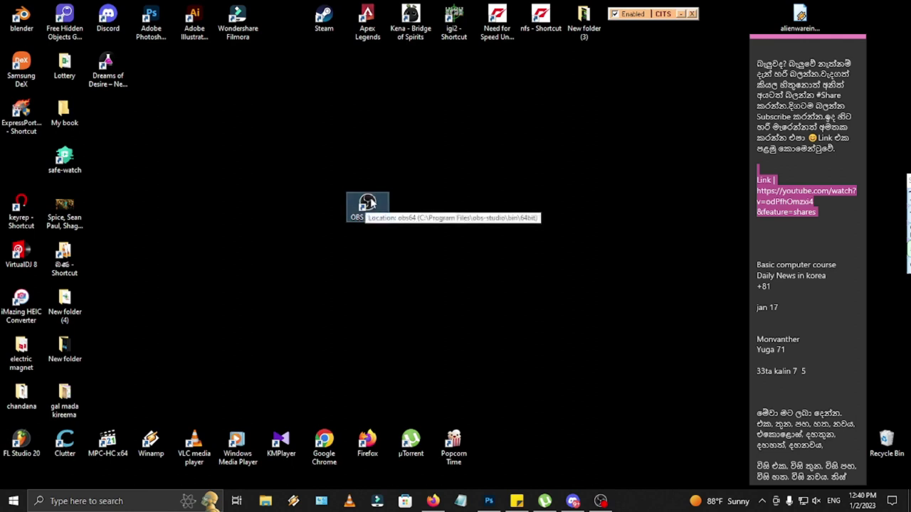
Launch OBS Studio from its desktop shortcut and move the floating CITS bar away from the middle of the title bar.
{"action": "double_click", "coordinate": [368, 205]}
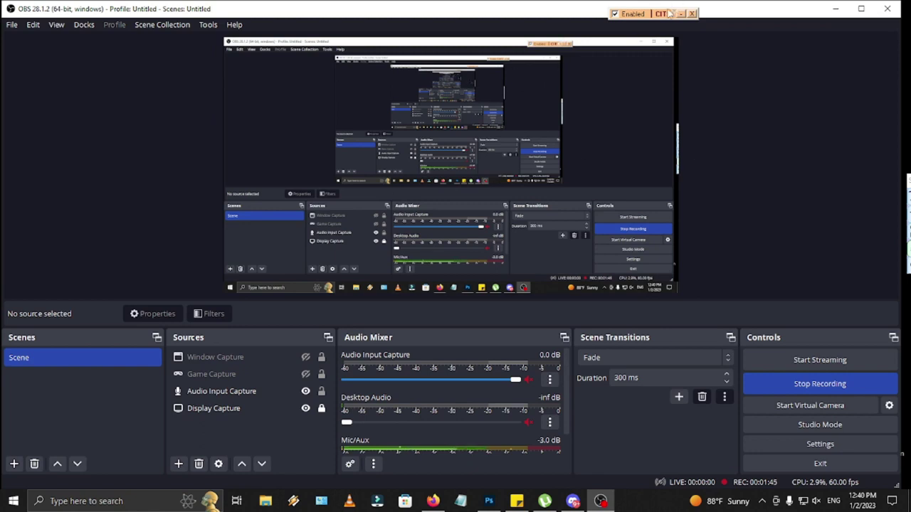
{"action": "left_click_drag", "start_coordinate": [668, 13], "coordinate": [763, 5]}
{"action": "left_click", "coordinate": [590, 88]}
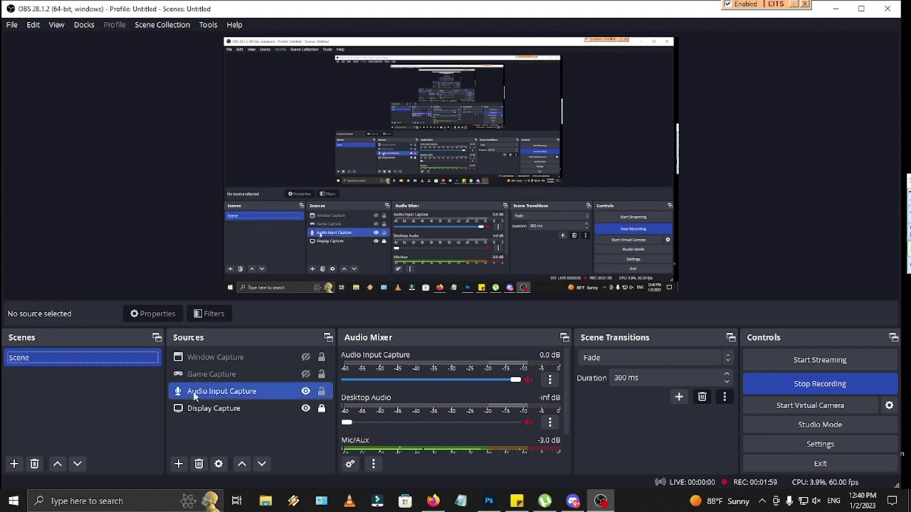
Remove the Window Capture and Game Capture sources from the scene.
{"action": "left_click", "coordinate": [229, 375]}
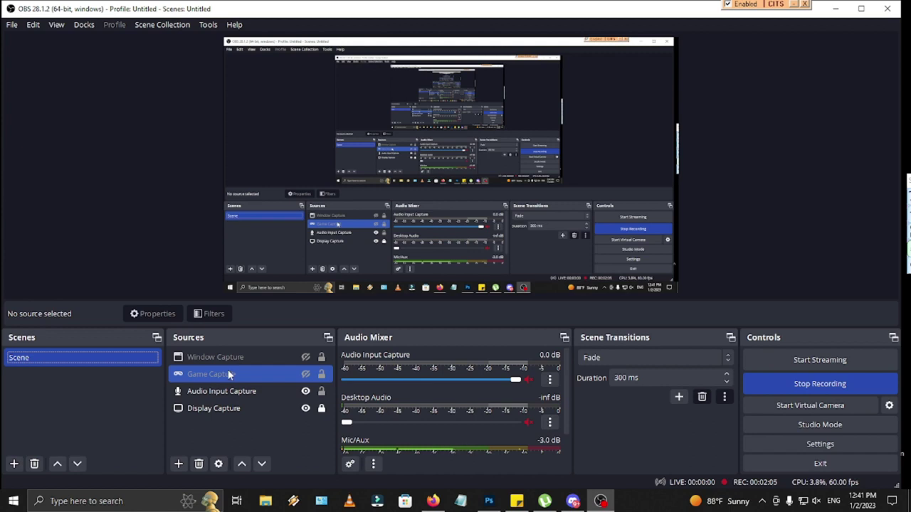
{"action": "left_click", "coordinate": [238, 357]}
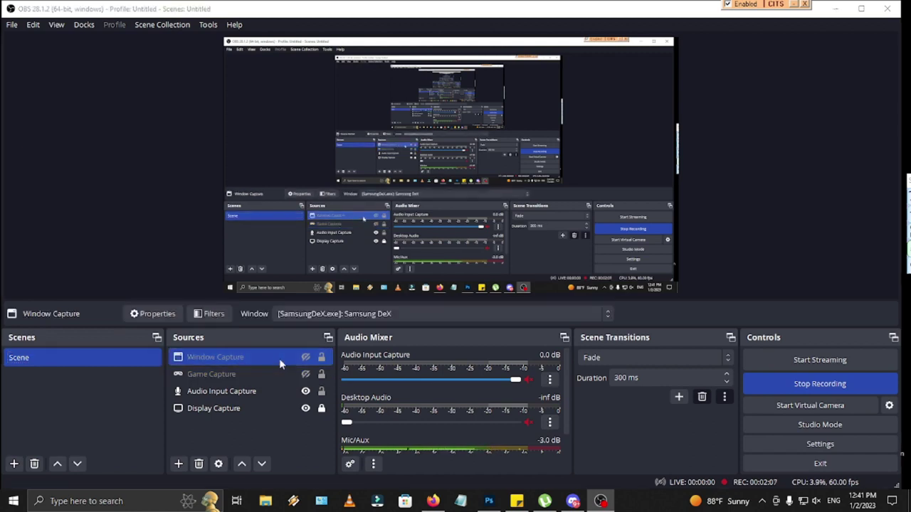
{"action": "key", "text": "Delete"}
{"action": "key", "text": "Return"}
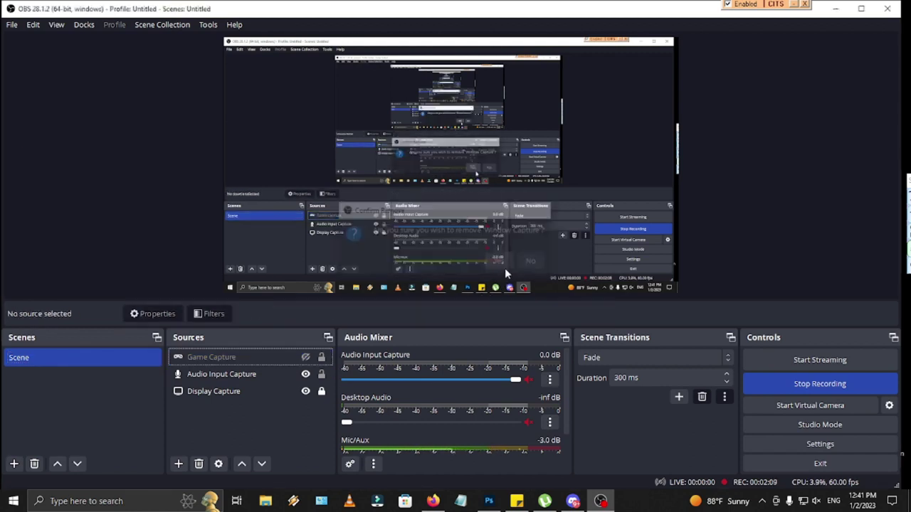
{"action": "left_click", "coordinate": [269, 361]}
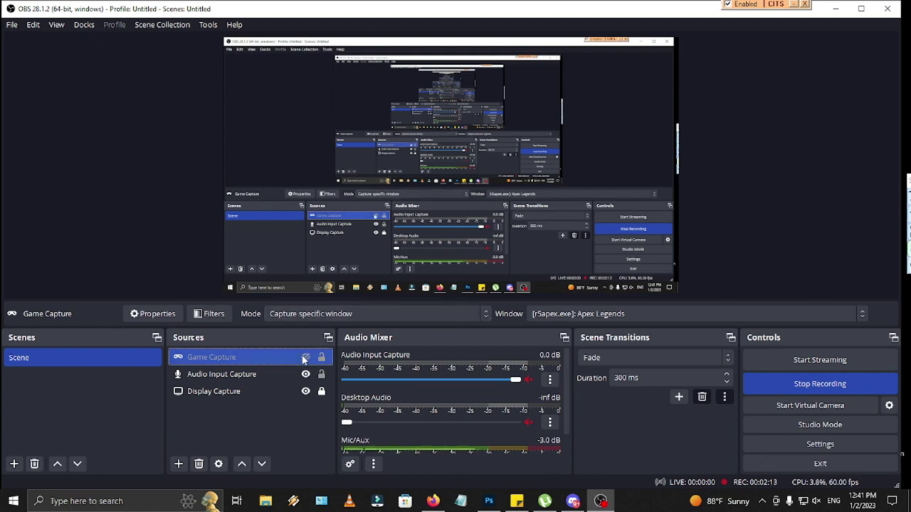
{"action": "key", "text": "Delete"}
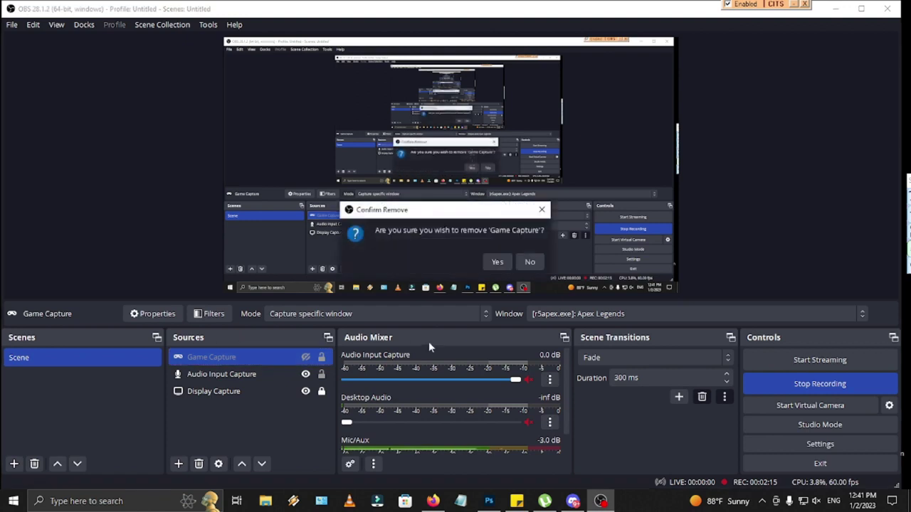
{"action": "left_click", "coordinate": [497, 257]}
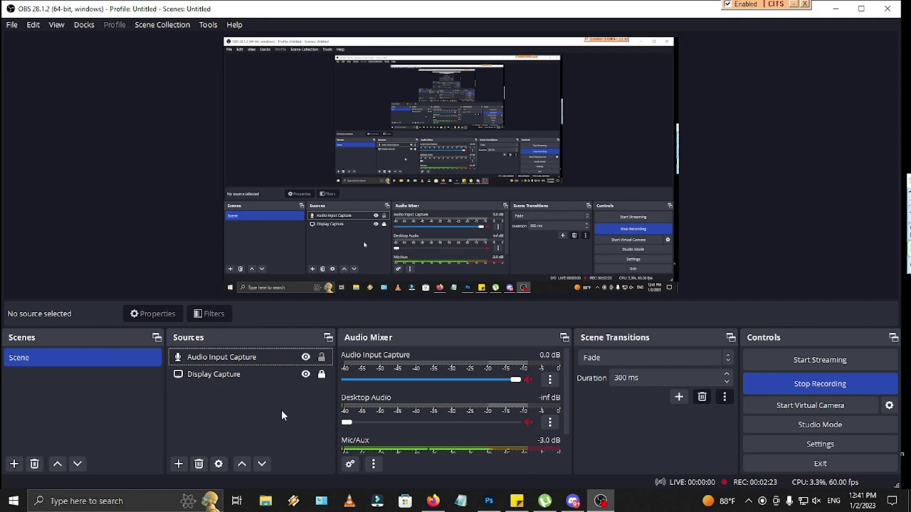
Check the display used by the Display Capture source and the device used by the Audio Input Capture source.
{"action": "left_click", "coordinate": [206, 377]}
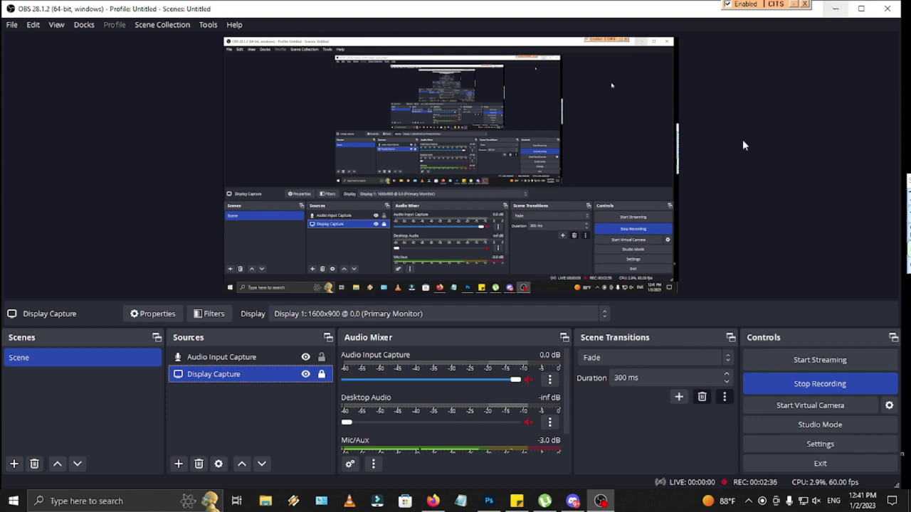
{"action": "left_click", "coordinate": [834, 8]}
{"action": "left_click", "coordinate": [601, 501]}
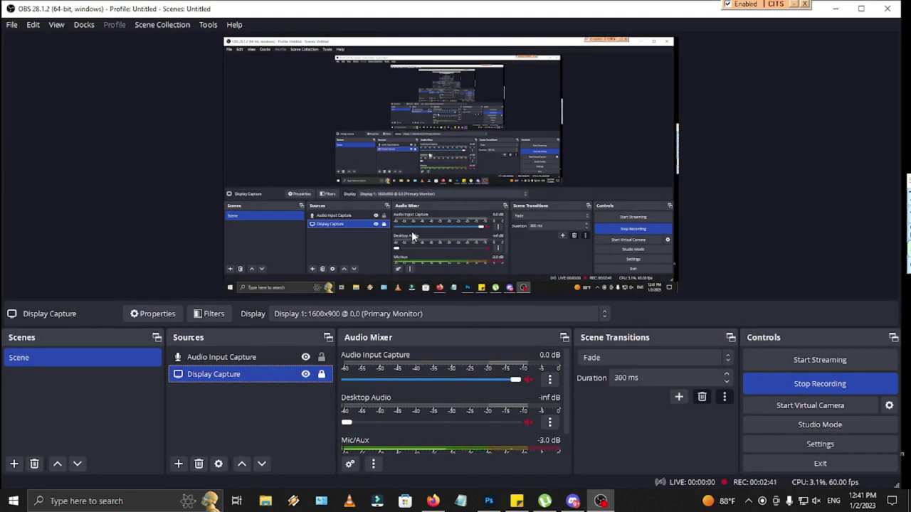
{"action": "left_click", "coordinate": [245, 358]}
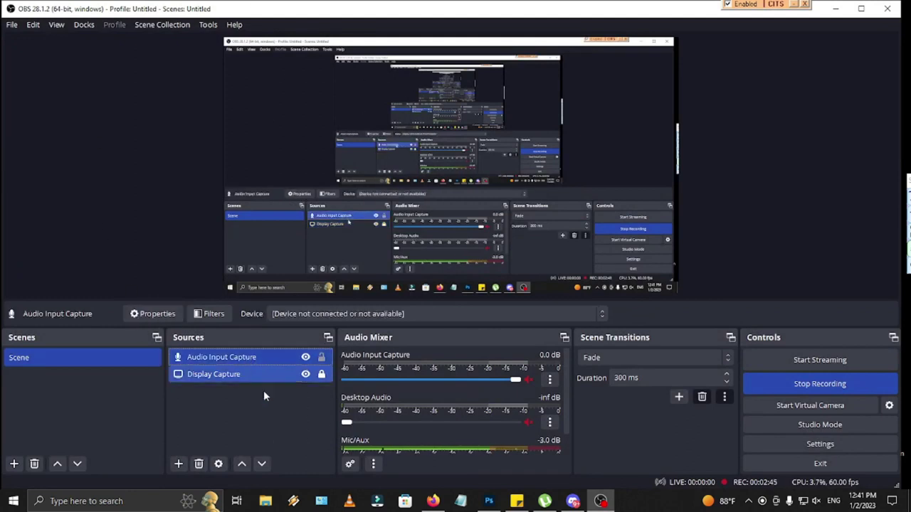
Raise the Mic/Aux volume to -2.1 dB in the audio mixer.
{"action": "scroll", "coordinate": [440, 422], "scroll_direction": "down", "scroll_amount": 2}
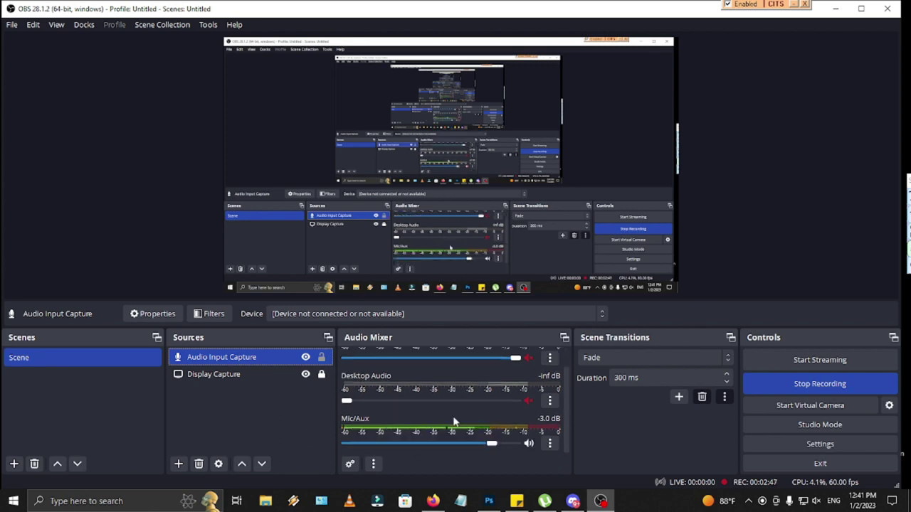
{"action": "scroll", "coordinate": [454, 416], "scroll_direction": "up", "scroll_amount": 2}
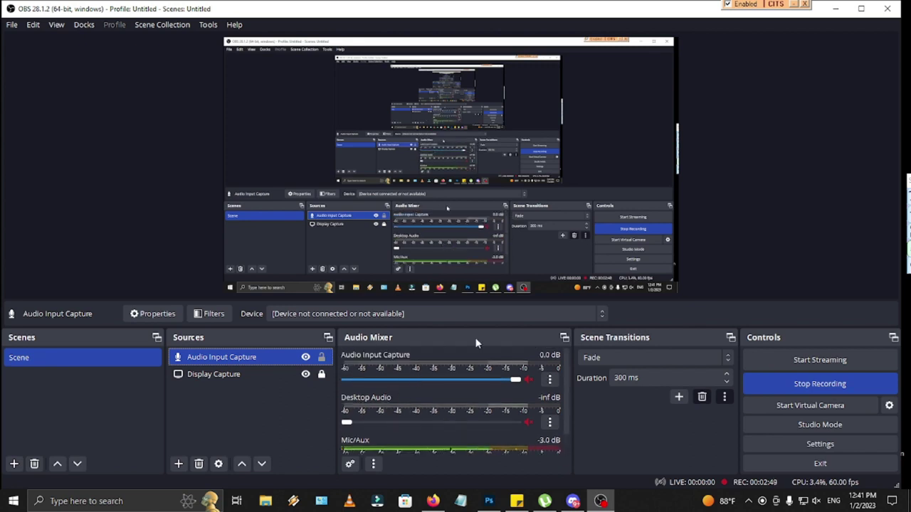
{"action": "scroll", "coordinate": [499, 403], "scroll_direction": "down", "scroll_amount": 1}
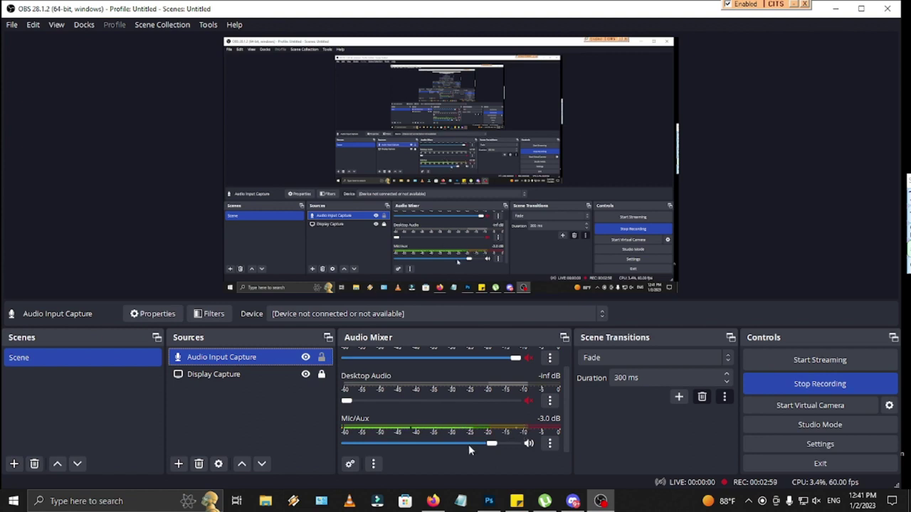
{"action": "mouse_move", "coordinate": [491, 444]}
{"action": "left_mouse_down"}
{"action": "mouse_move", "coordinate": [523, 445]}
{"action": "mouse_move", "coordinate": [454, 445]}
{"action": "mouse_move", "coordinate": [497, 445]}
{"action": "left_mouse_up"}
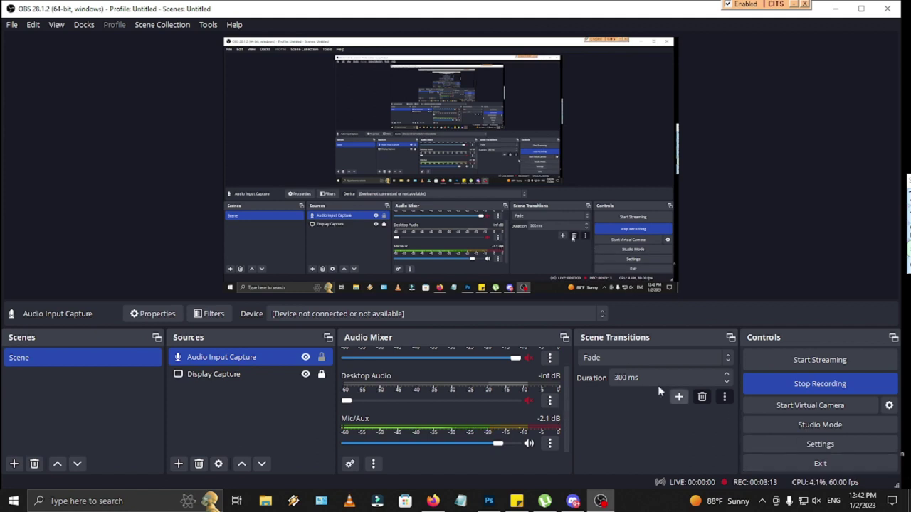
Review the scene transition's duration and the available transition types, keeping Fade.
{"action": "left_click", "coordinate": [629, 378]}
{"action": "left_click_drag", "start_coordinate": [638, 377], "coordinate": [613, 378]}
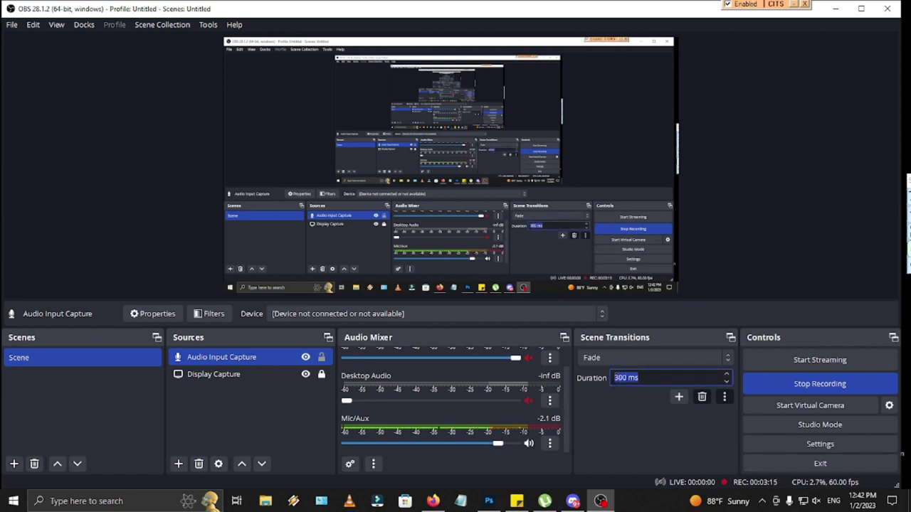
{"action": "left_click", "coordinate": [726, 360]}
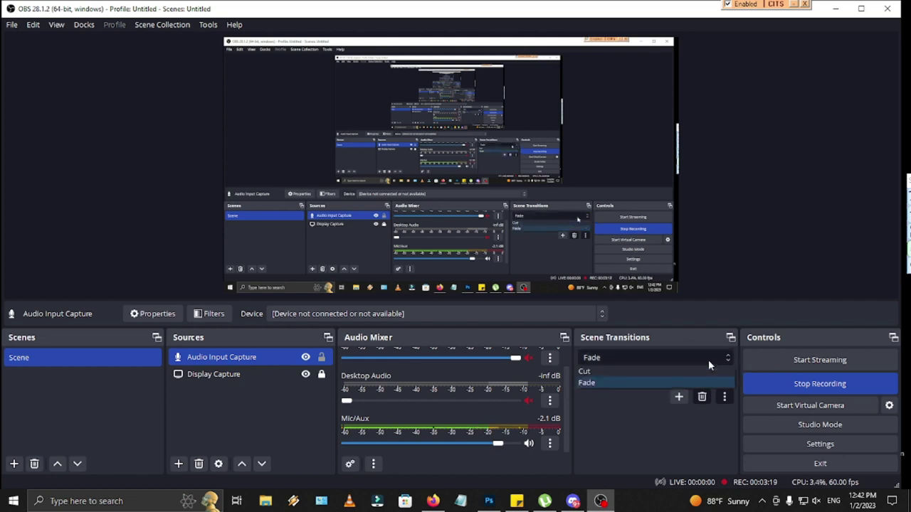
{"action": "left_click", "coordinate": [623, 425]}
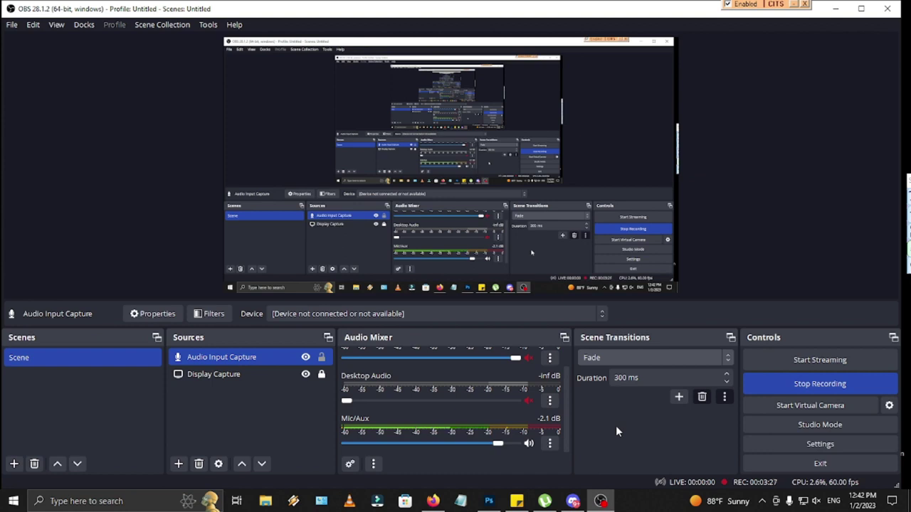
Add a Chroma Key effect filter under its default name to the Display Capture source.
{"action": "left_click", "coordinate": [245, 434]}
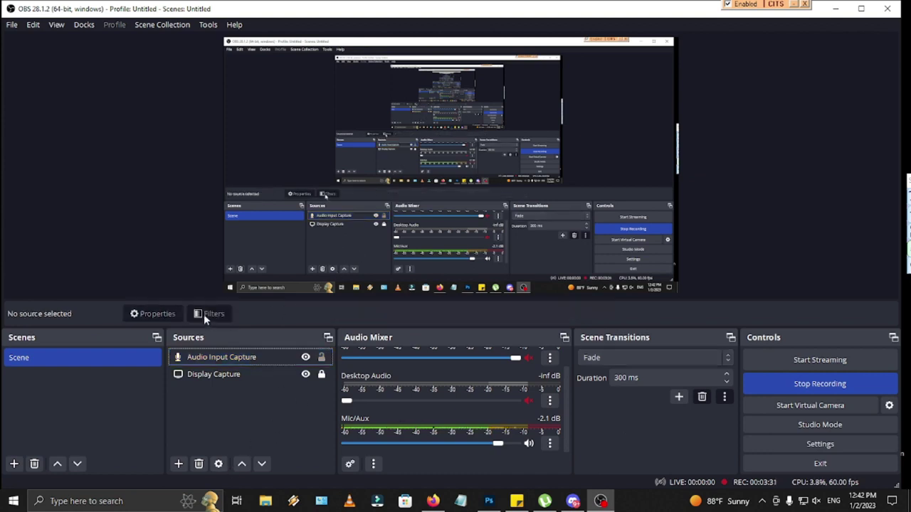
{"action": "left_click", "coordinate": [207, 377]}
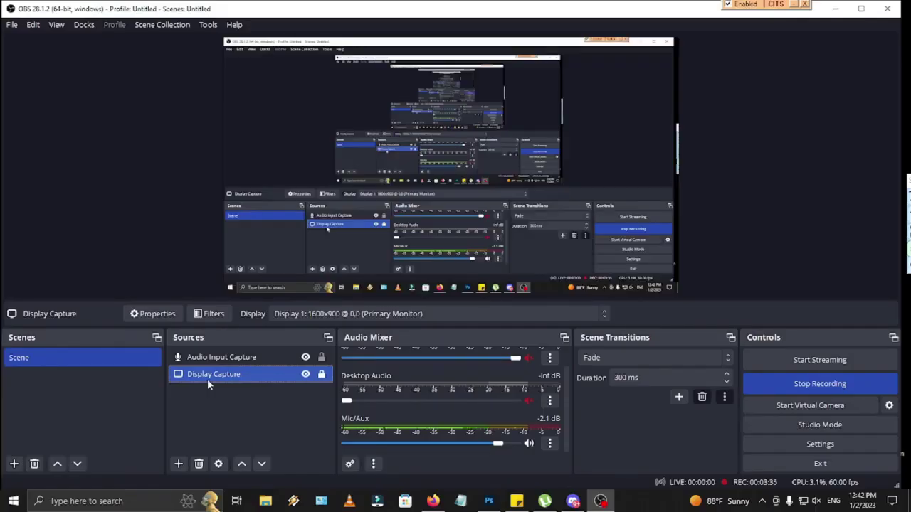
{"action": "left_click", "coordinate": [211, 316]}
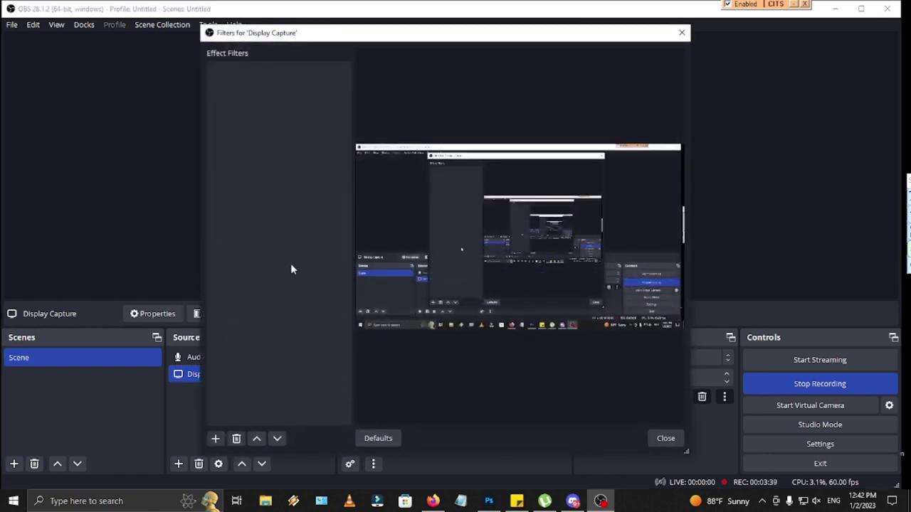
{"action": "left_click", "coordinate": [215, 438]}
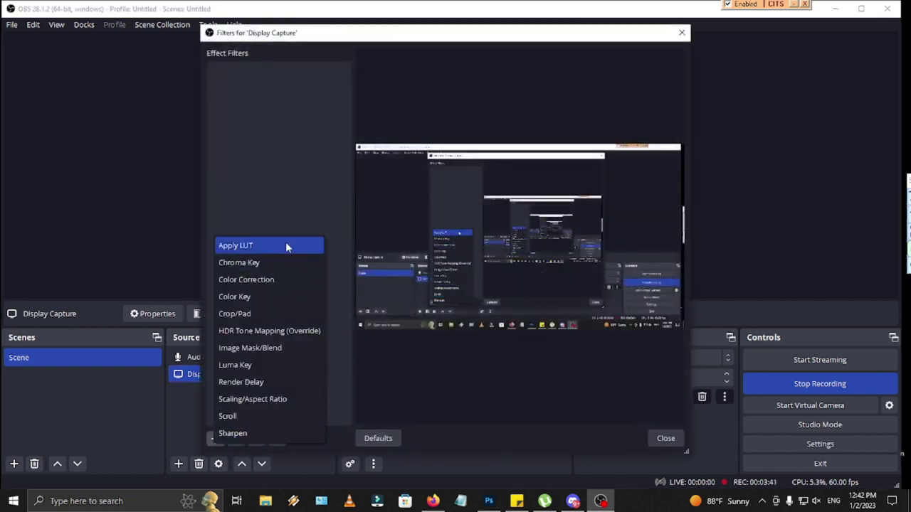
{"action": "left_click", "coordinate": [284, 265]}
{"action": "left_click", "coordinate": [415, 259]}
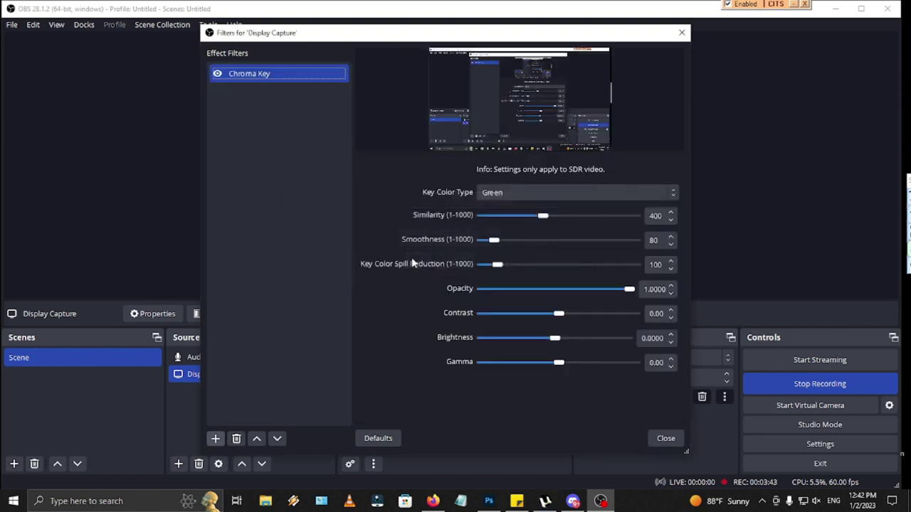
Set the Chroma Key filter's similarity to 254, smoothness to 268 and key color spill reduction to 450, and close the filters.
{"action": "left_click", "coordinate": [551, 214]}
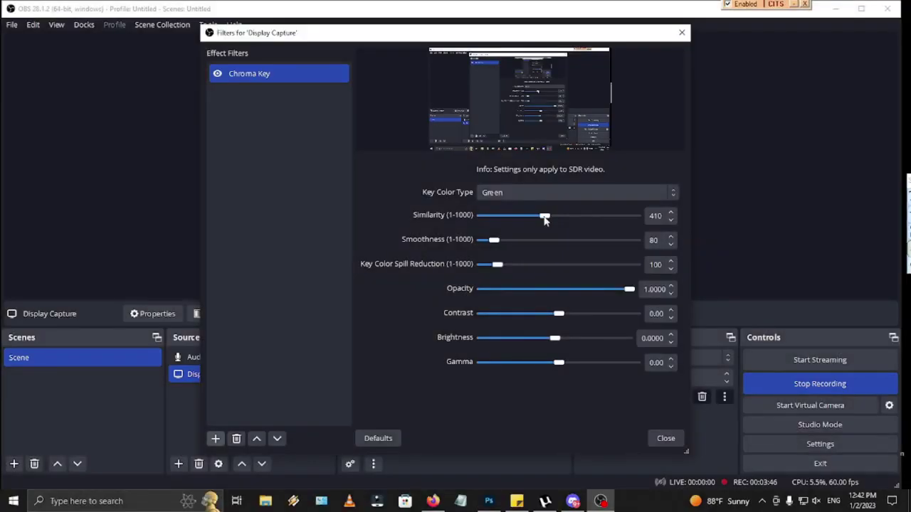
{"action": "left_click_drag", "start_coordinate": [544, 215], "coordinate": [551, 264]}
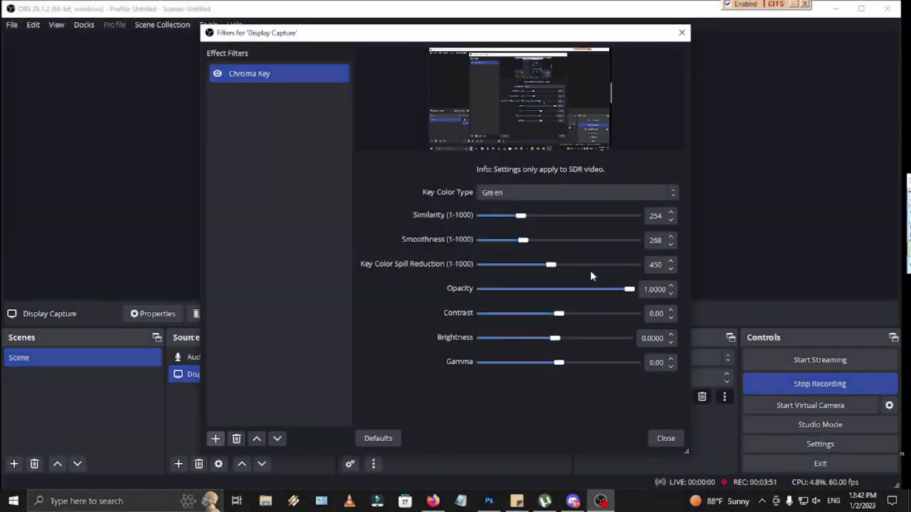
{"action": "left_click", "coordinate": [676, 440]}
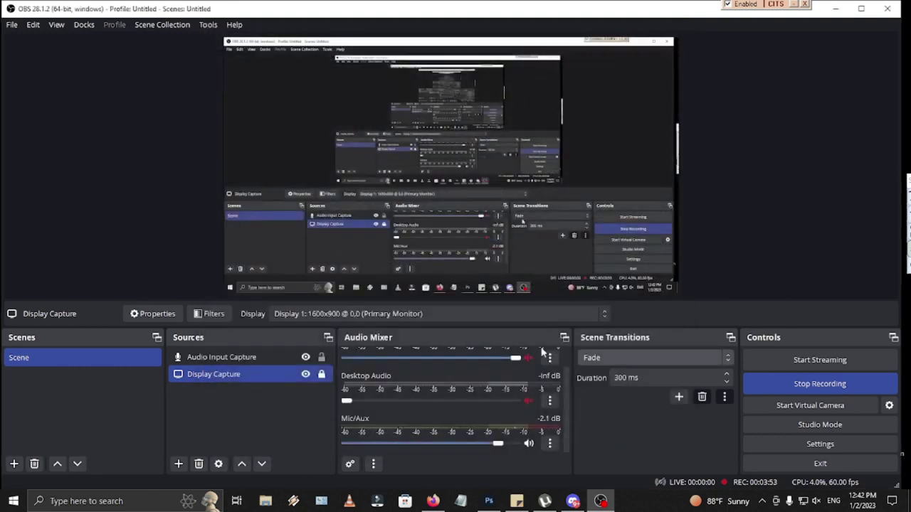
Create a new visible Window Capture source named "photoshop" in the scene.
{"action": "left_click", "coordinate": [180, 464]}
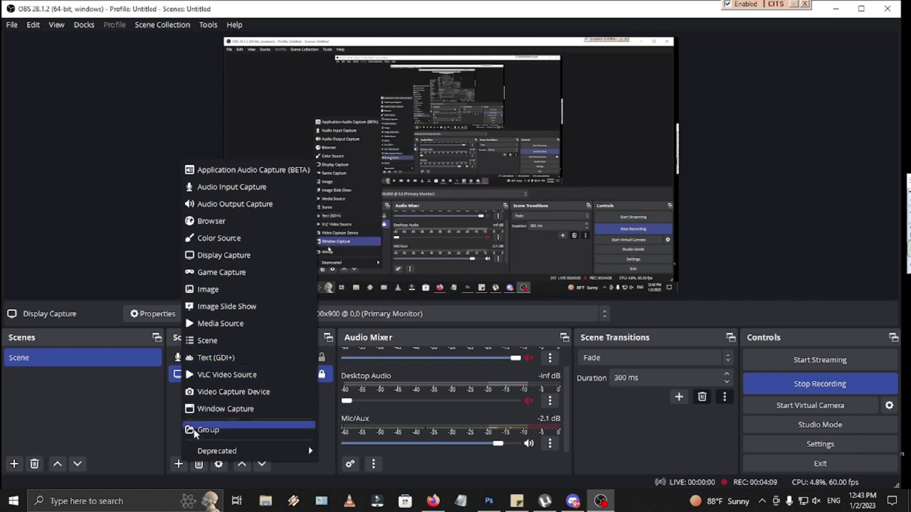
{"action": "left_click", "coordinate": [179, 464]}
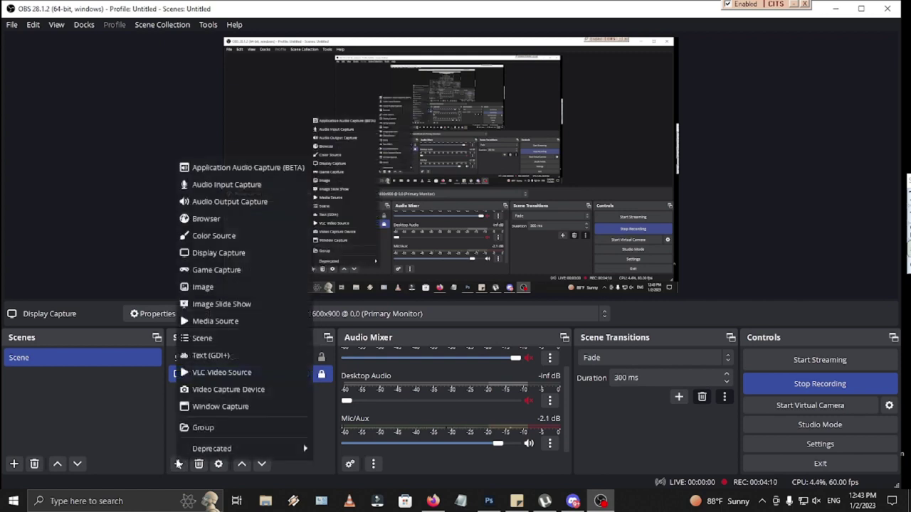
{"action": "left_click", "coordinate": [246, 406]}
{"action": "left_click_drag", "start_coordinate": [468, 151], "coordinate": [472, 122]}
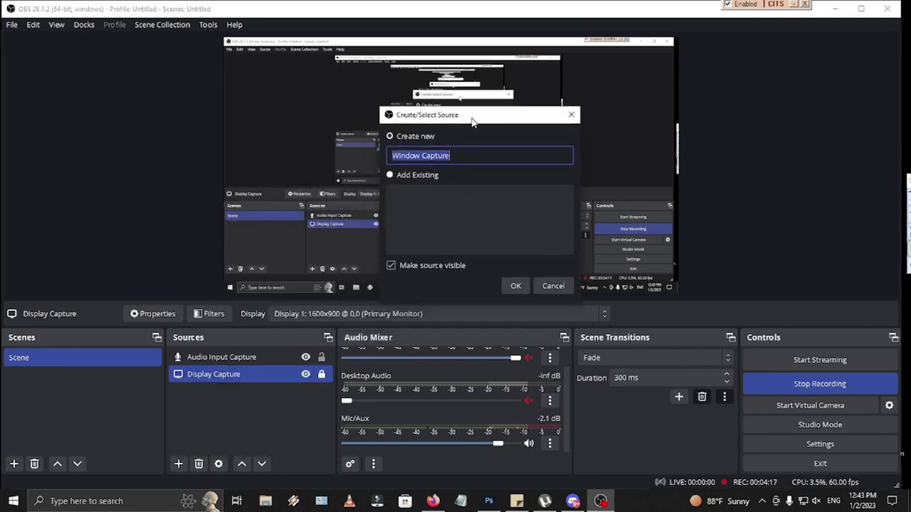
{"action": "type", "text": "p"}
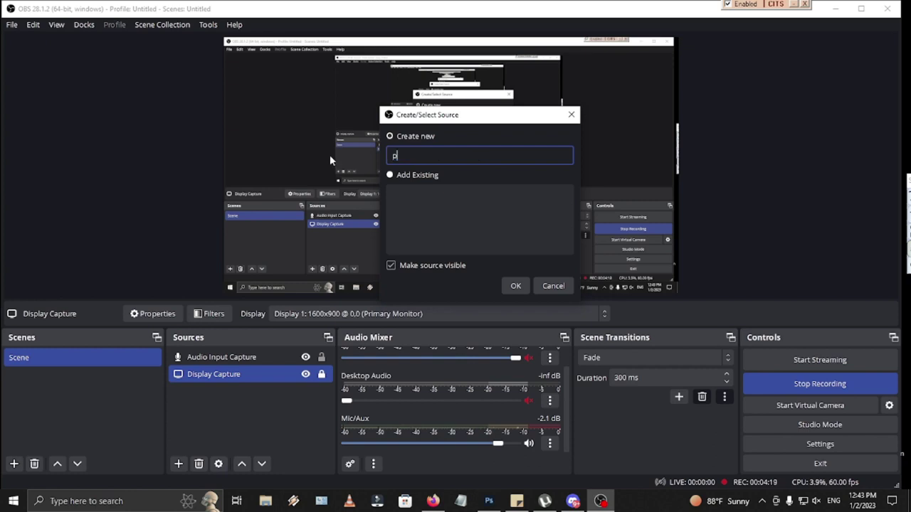
{"action": "type", "text": "hotoshop"}
{"action": "left_click", "coordinate": [512, 286]}
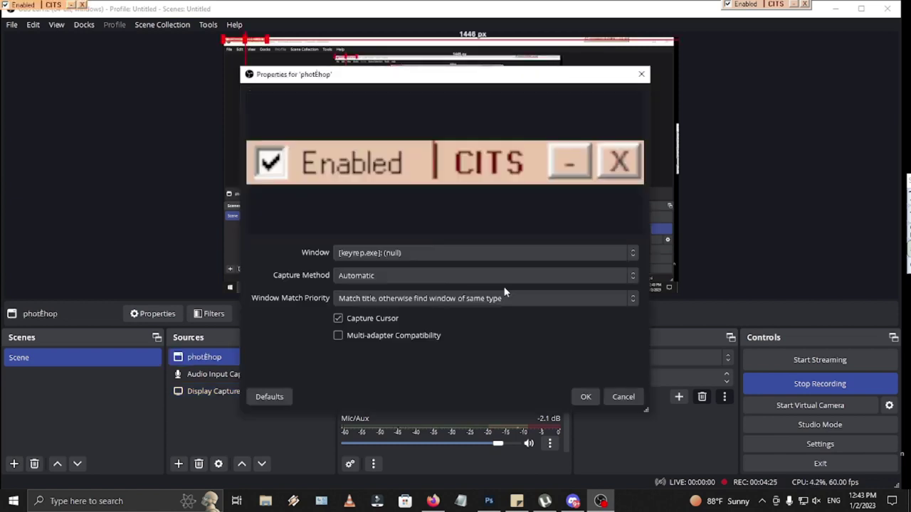
Minimize OBS Studio, bring up the Photoshop window, and return to the new source's properties in OBS Studio.
{"action": "left_click_drag", "start_coordinate": [454, 77], "coordinate": [408, 58]}
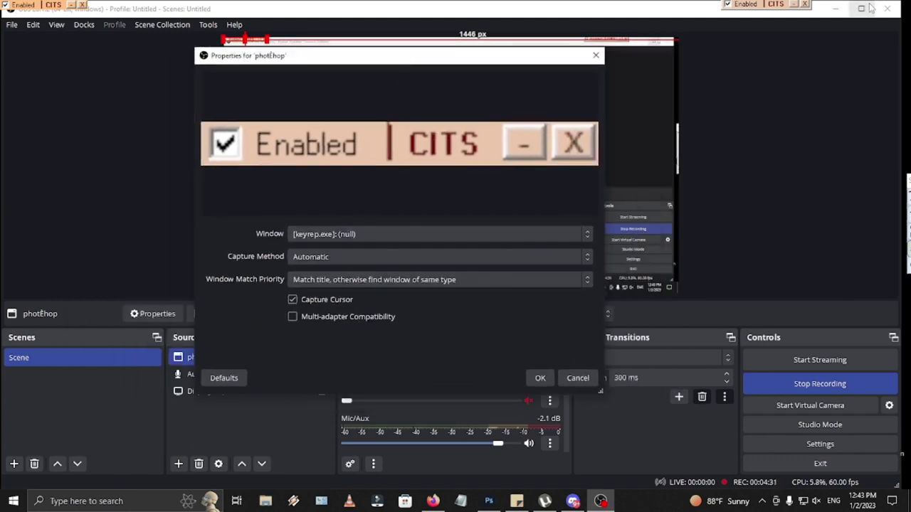
{"action": "left_click", "coordinate": [836, 8]}
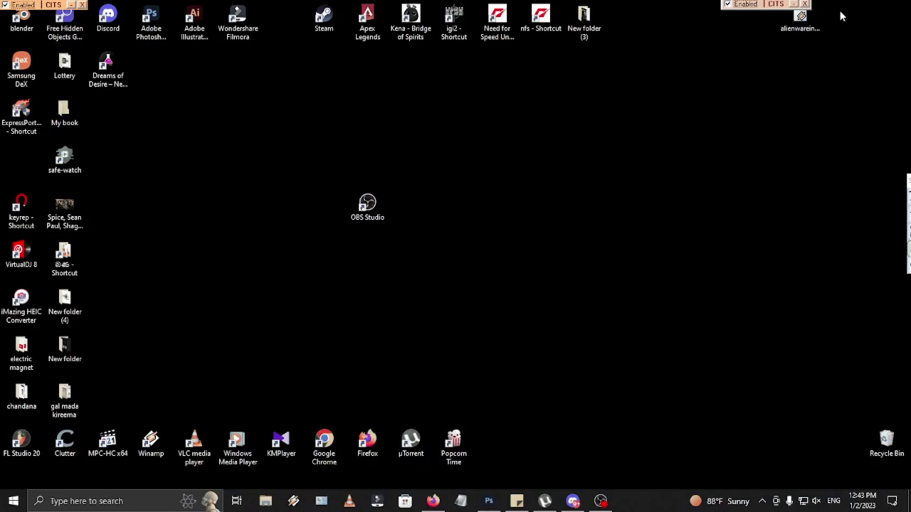
{"action": "left_click", "coordinate": [493, 502]}
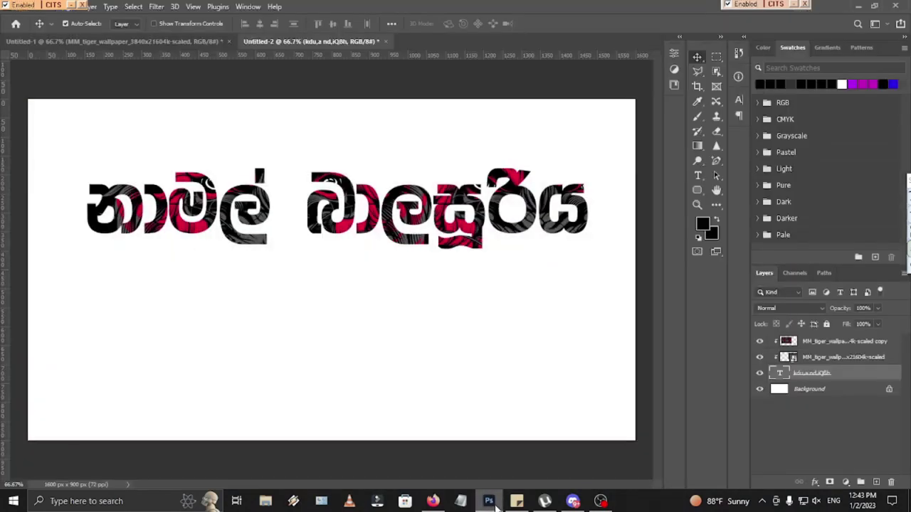
{"action": "left_click", "coordinate": [601, 501]}
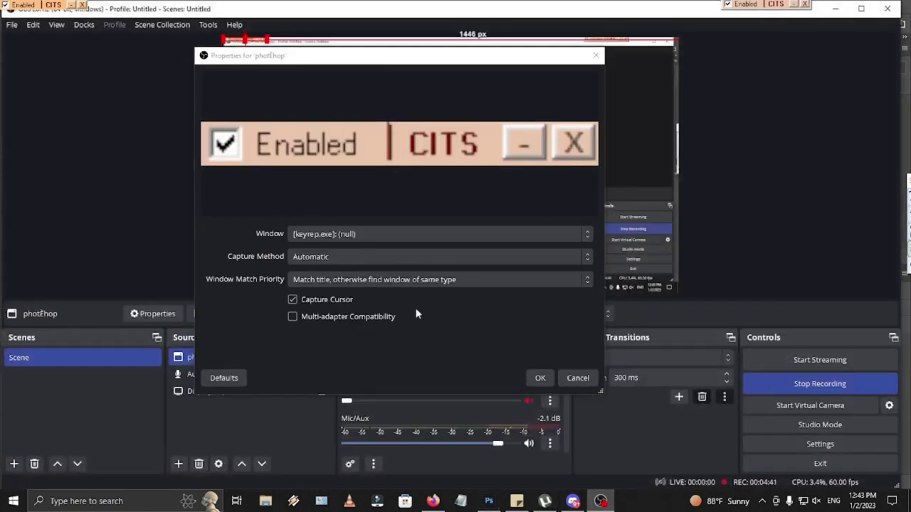
Review the window, capture method and match priority choices, keeping [keyrep.exe]: (null) and Automatic, and accept the properties.
{"action": "left_click", "coordinate": [575, 234]}
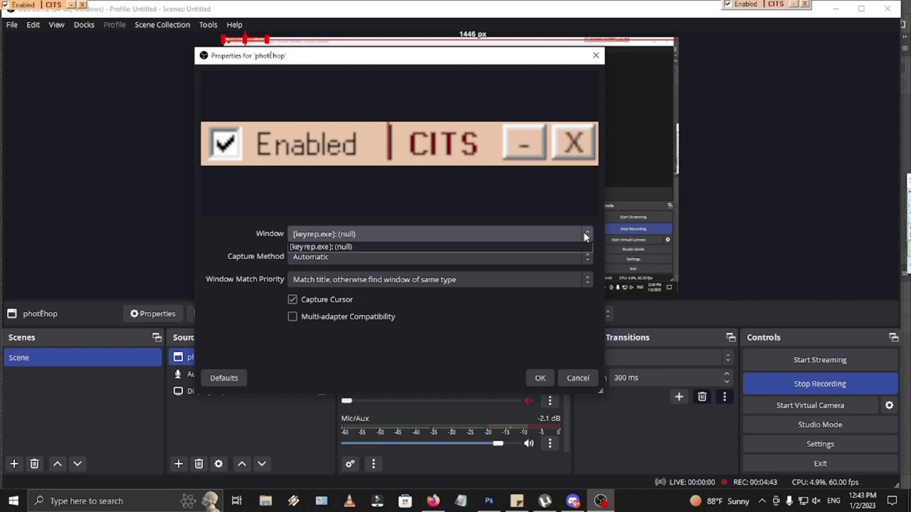
{"action": "left_click", "coordinate": [438, 250]}
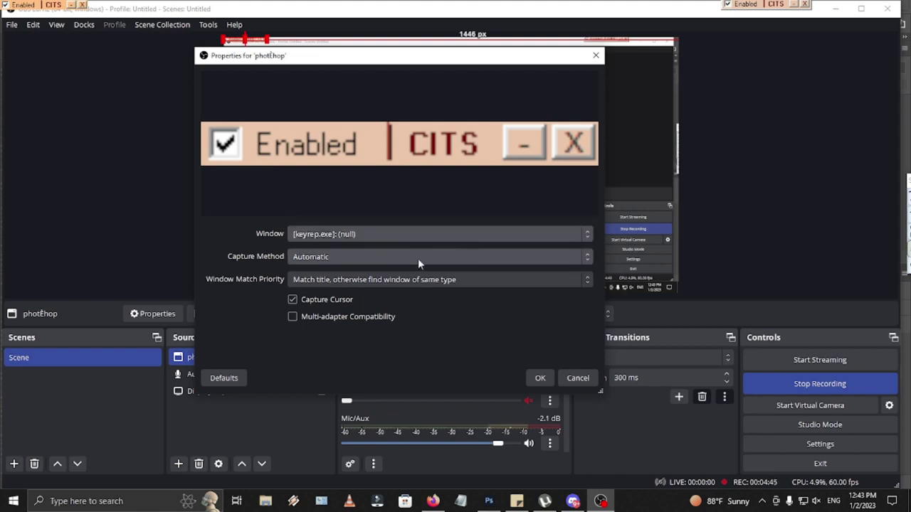
{"action": "left_click", "coordinate": [456, 240]}
{"action": "left_click", "coordinate": [456, 240]}
{"action": "left_click", "coordinate": [456, 240]}
{"action": "left_click", "coordinate": [455, 294]}
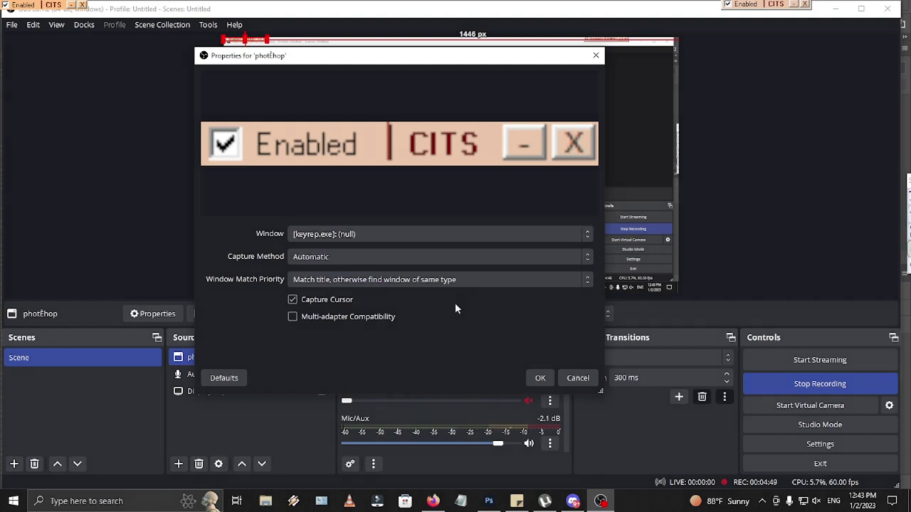
{"action": "left_click", "coordinate": [459, 281]}
{"action": "left_click", "coordinate": [459, 288]}
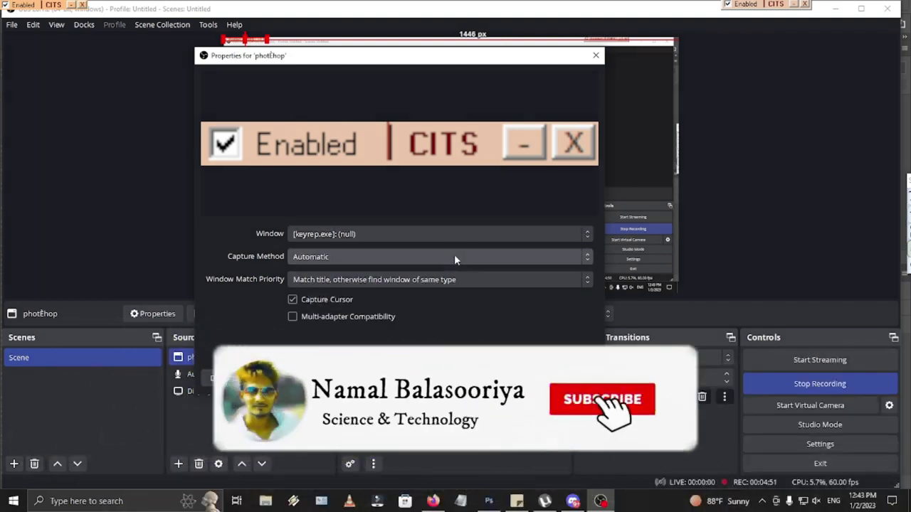
{"action": "left_click", "coordinate": [455, 256]}
{"action": "left_click", "coordinate": [454, 256]}
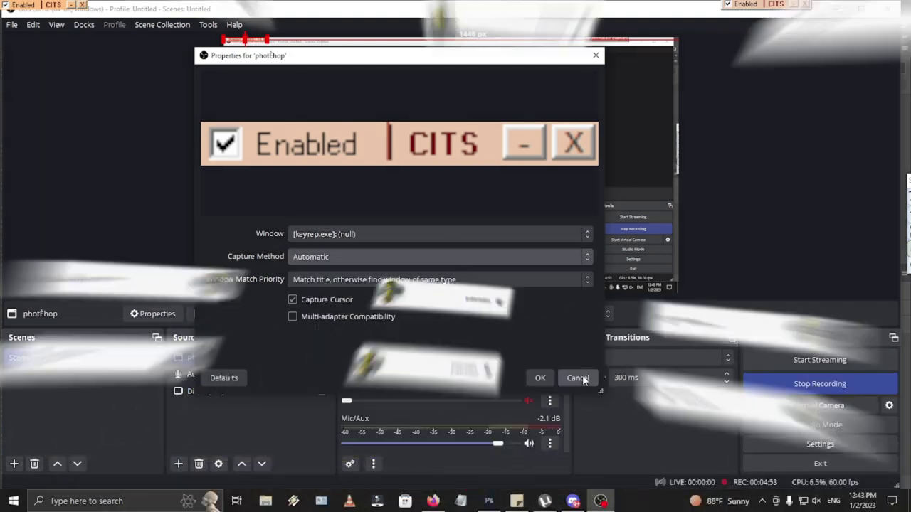
{"action": "left_click", "coordinate": [545, 376]}
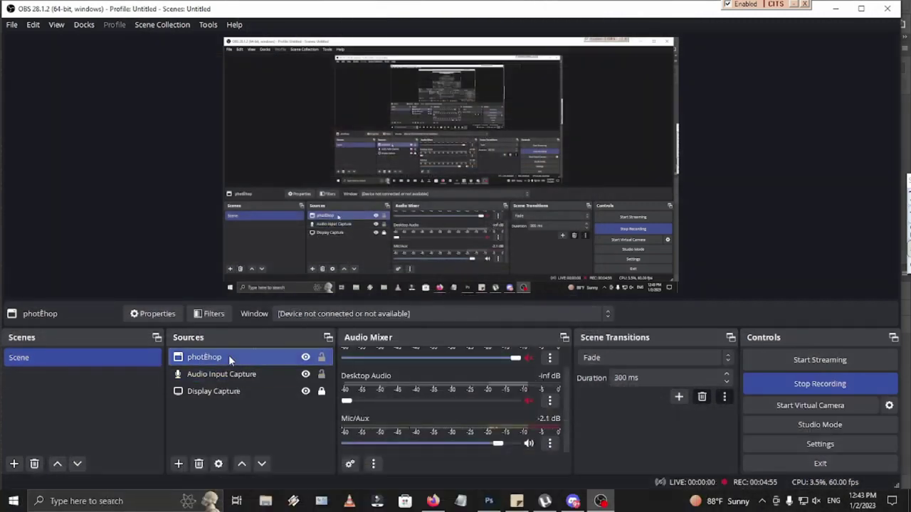
Reopen the window capture source's properties to check its window choices, and switch from Photoshop back to OBS Studio.
{"action": "double_click", "coordinate": [203, 358]}
{"action": "left_click", "coordinate": [436, 253]}
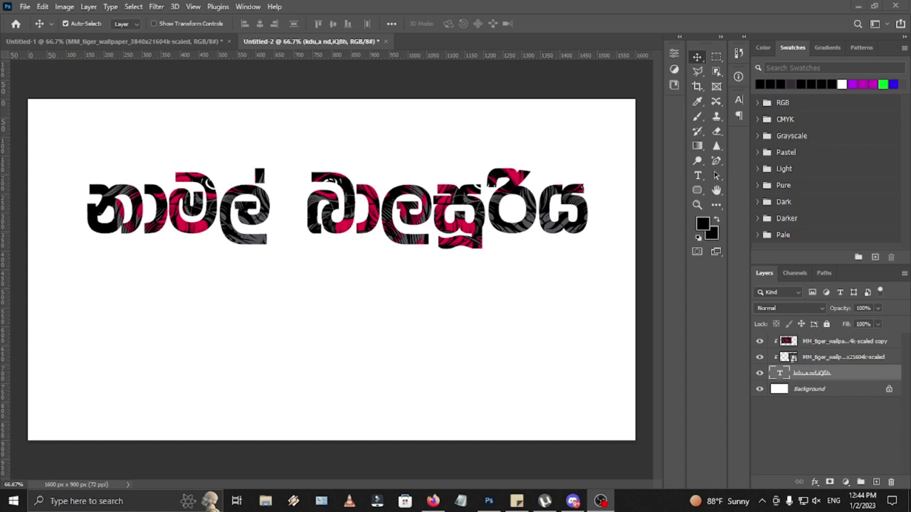
{"action": "key", "text": "alt+Tab"}
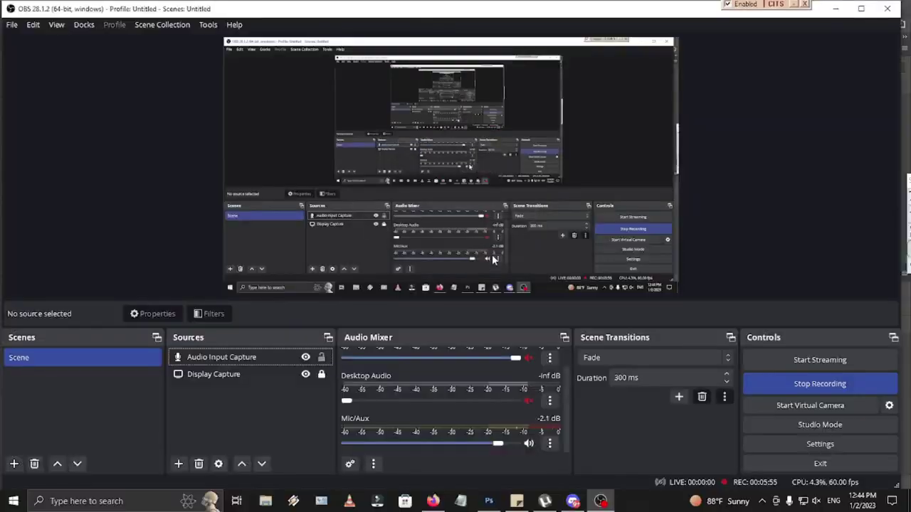
Add a Video Capture Device source under its default name, and remove it from the scene.
{"action": "left_click", "coordinate": [179, 463]}
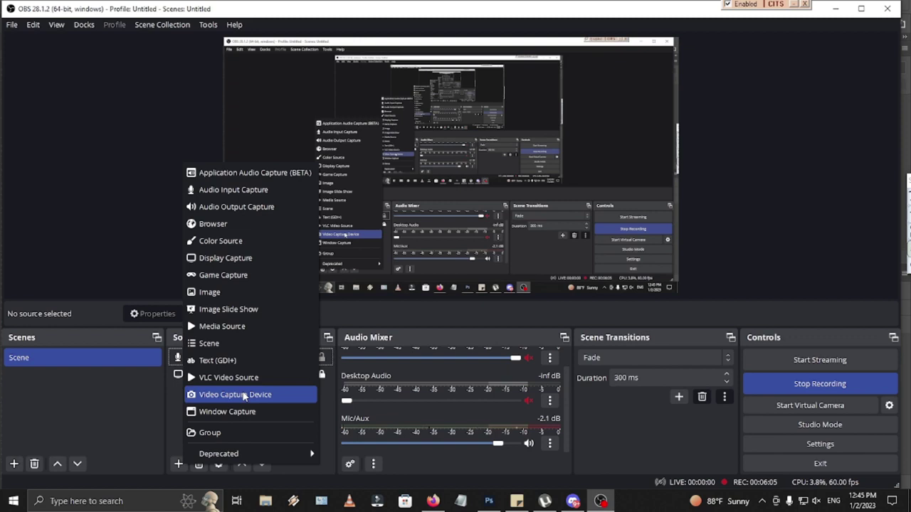
{"action": "left_click", "coordinate": [244, 396]}
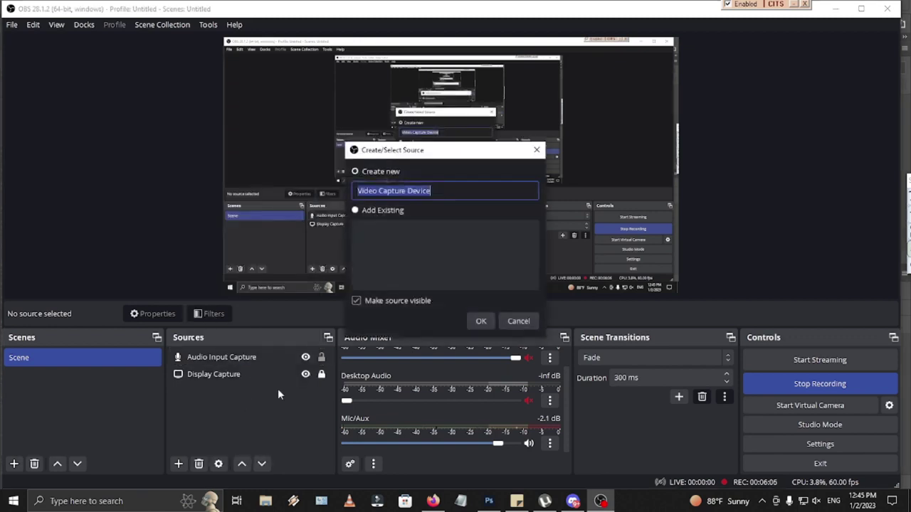
{"action": "left_click", "coordinate": [480, 321]}
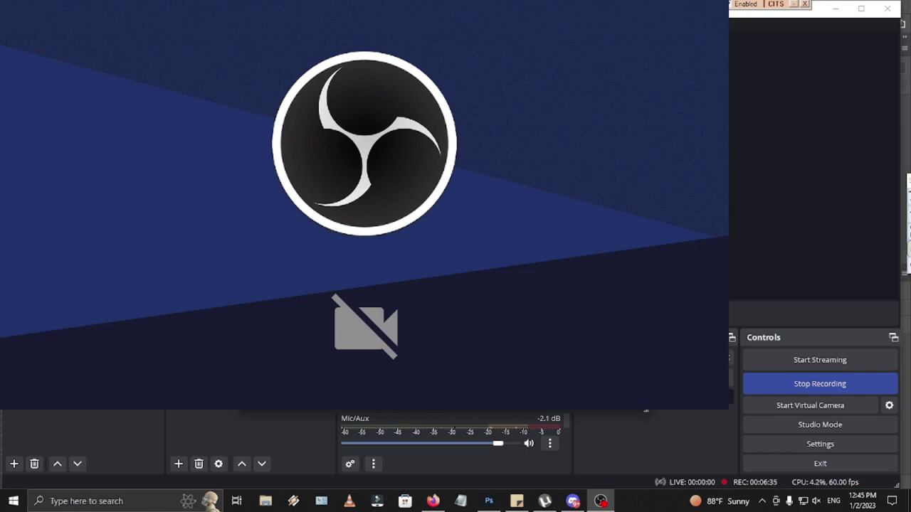
{"action": "left_click", "coordinate": [612, 396]}
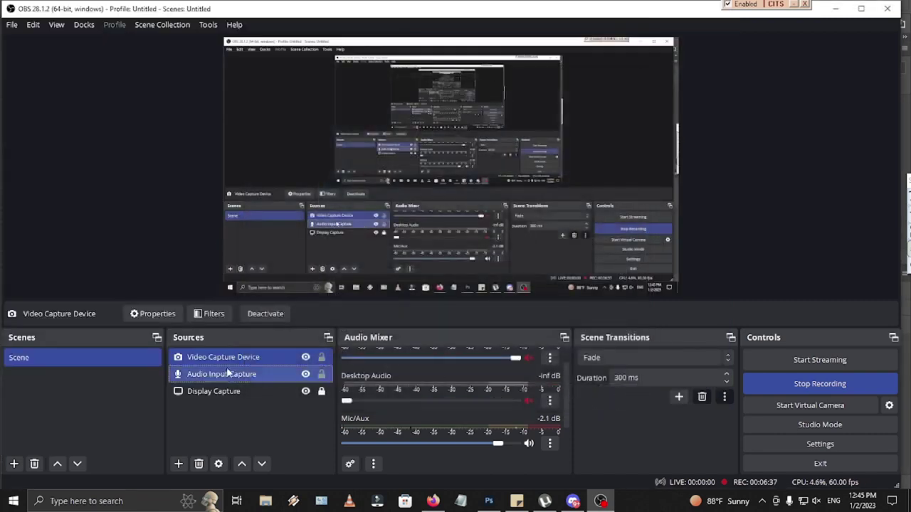
{"action": "key", "text": "Delete"}
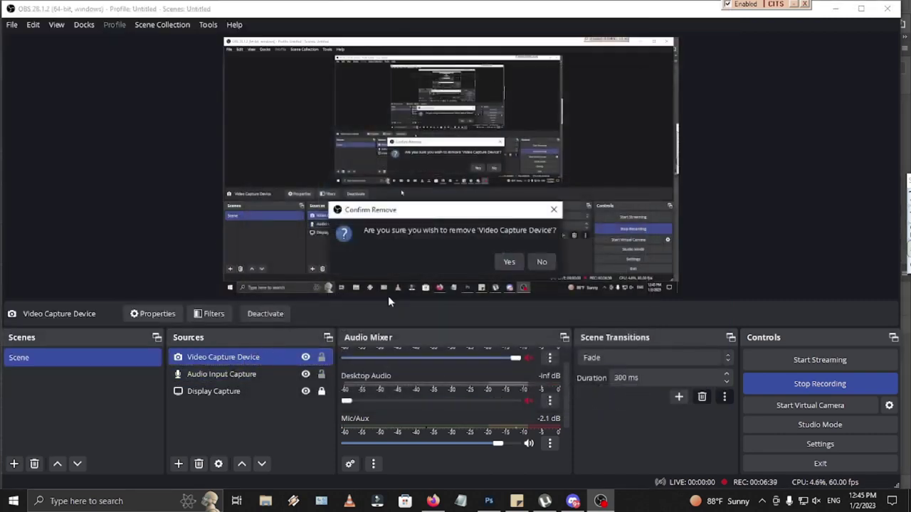
{"action": "left_click", "coordinate": [506, 260]}
Add a Browser source under its default name to the scene.
{"action": "left_click", "coordinate": [178, 463]}
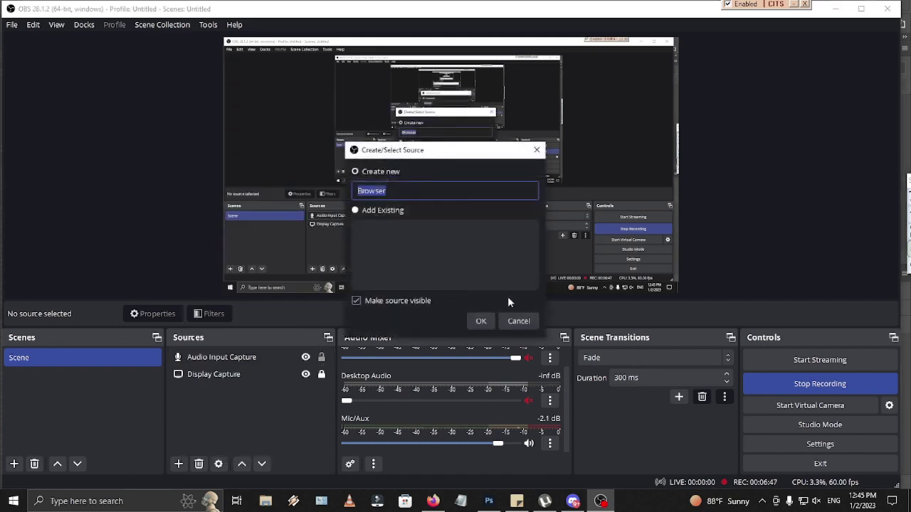
{"action": "left_click", "coordinate": [481, 321]}
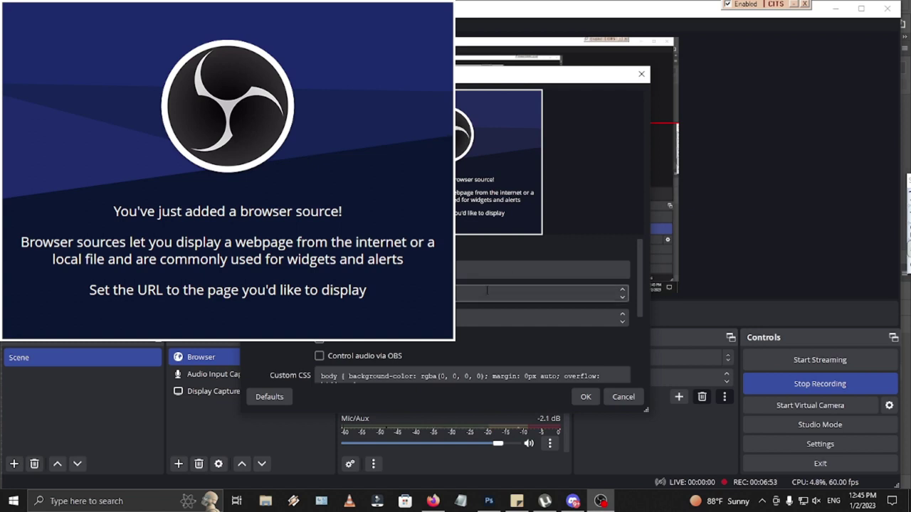
Copy the OBS website's address from Firefox, set it as the Browser source's URL, and accept the properties.
{"action": "left_click", "coordinate": [432, 501]}
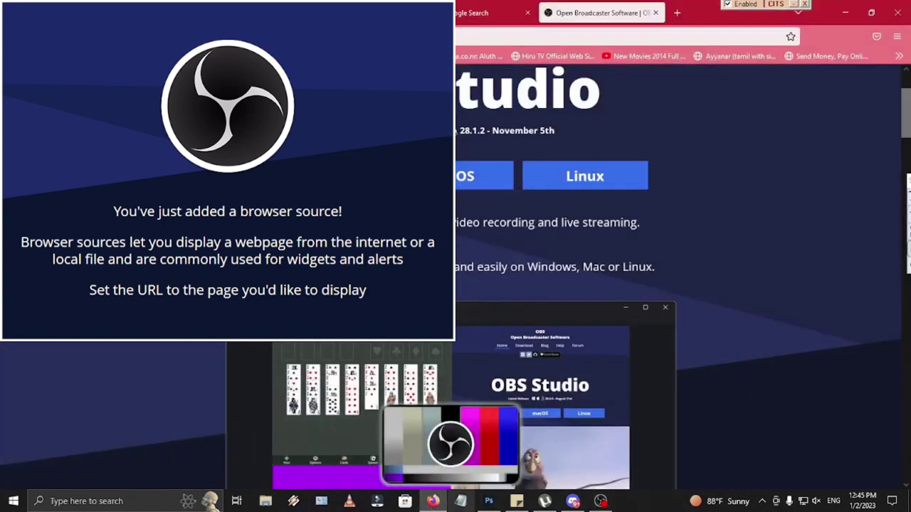
{"action": "key", "text": "ctrl+l"}
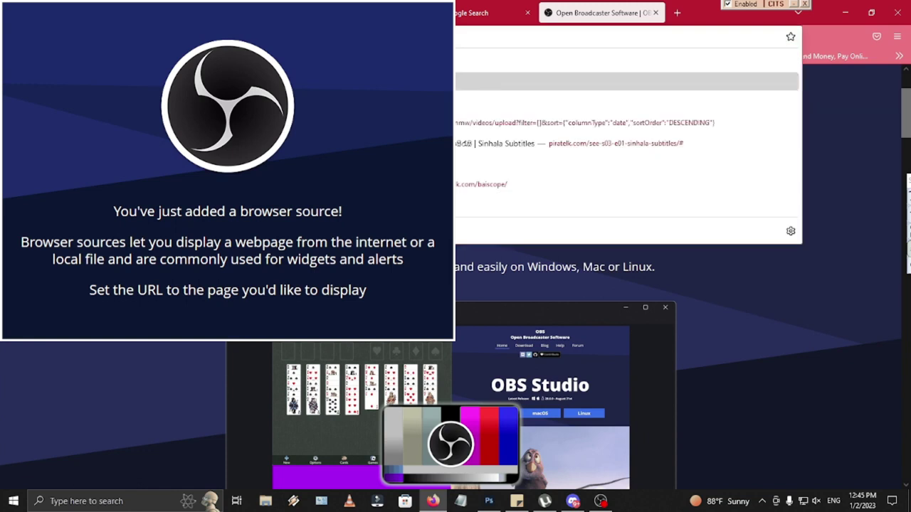
{"action": "left_click", "coordinate": [601, 502]}
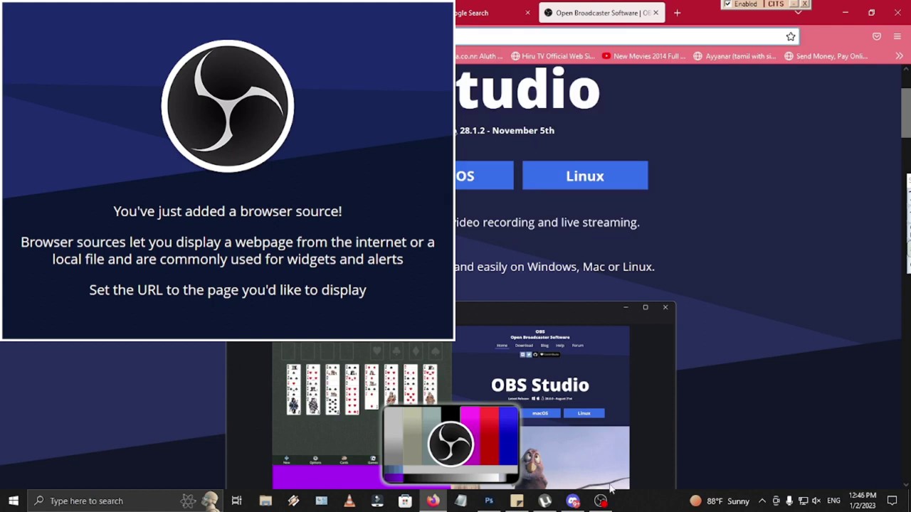
{"action": "left_click", "coordinate": [285, 37]}
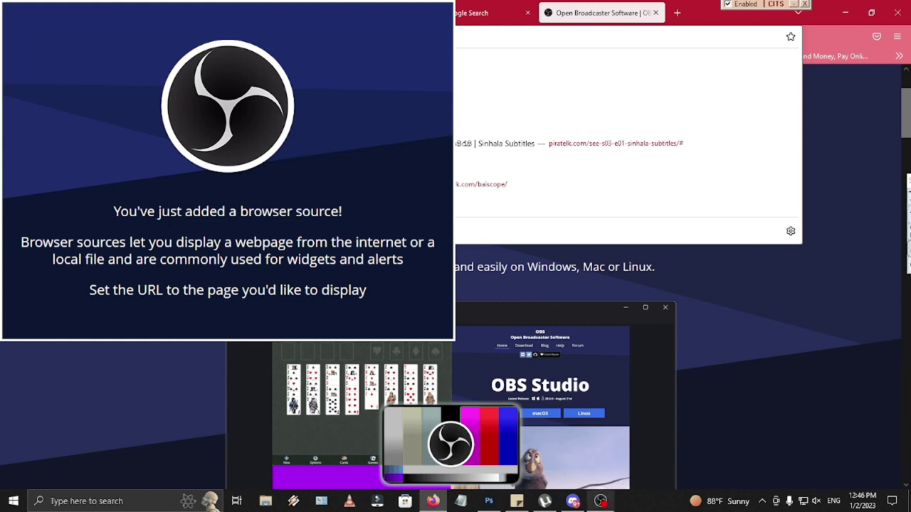
{"action": "left_click", "coordinate": [601, 500]}
{"action": "left_click", "coordinate": [498, 270]}
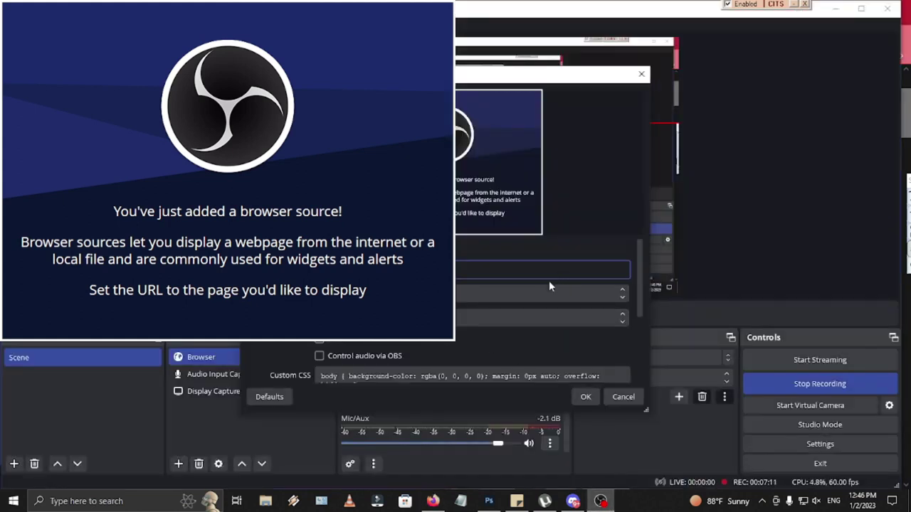
{"action": "key", "text": "ctrl+v"}
{"action": "key", "text": "Return"}
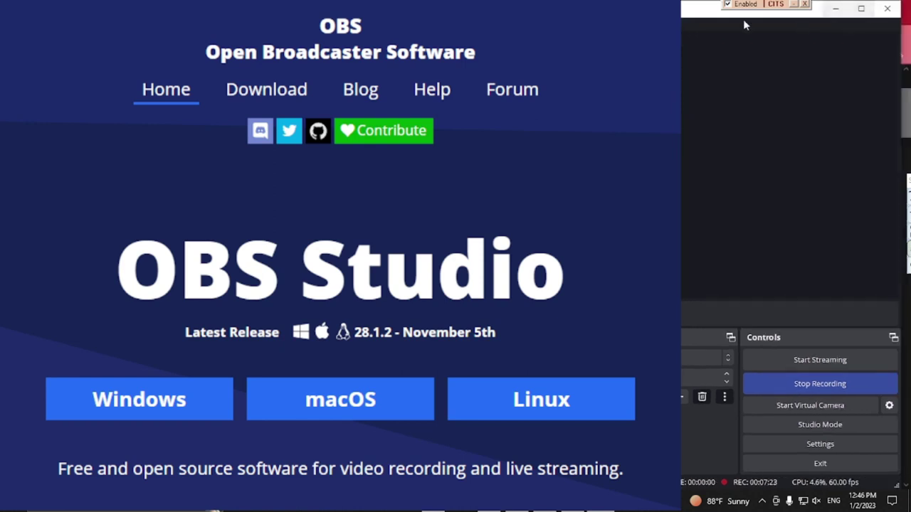
Switch to Firefox, restore its window to a smaller size and move it beside the Browser source's webpage display.
{"action": "left_click", "coordinate": [904, 38]}
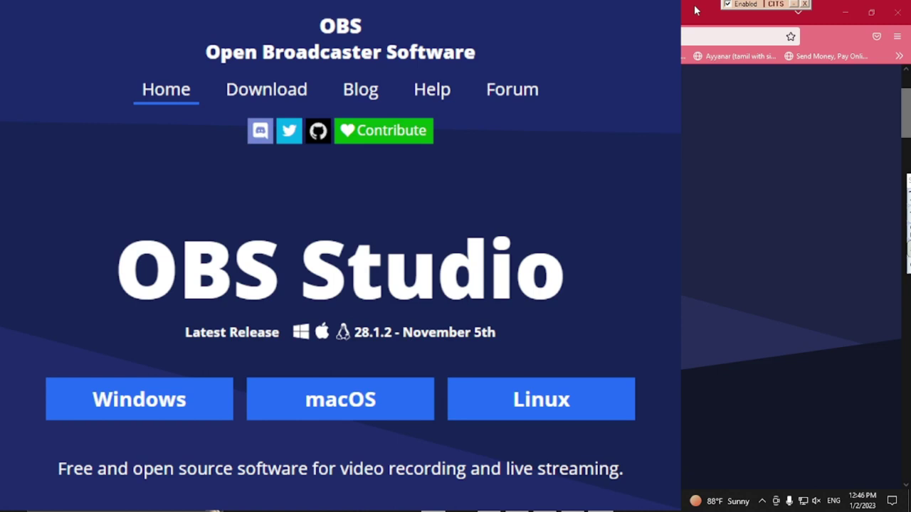
{"action": "left_click", "coordinate": [871, 13]}
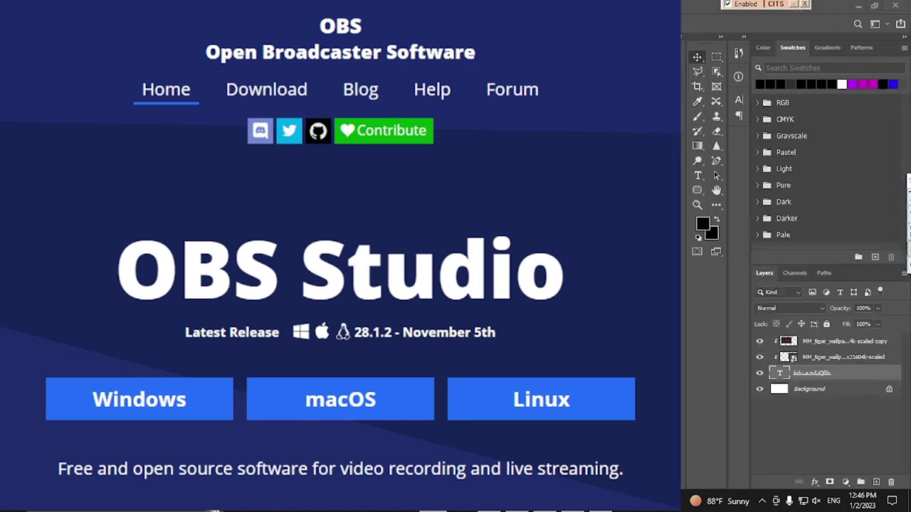
{"action": "left_click_drag", "start_coordinate": [573, 37], "coordinate": [762, 16]}
{"action": "scroll", "coordinate": [683, 207], "scroll_direction": "up", "scroll_amount": 3}
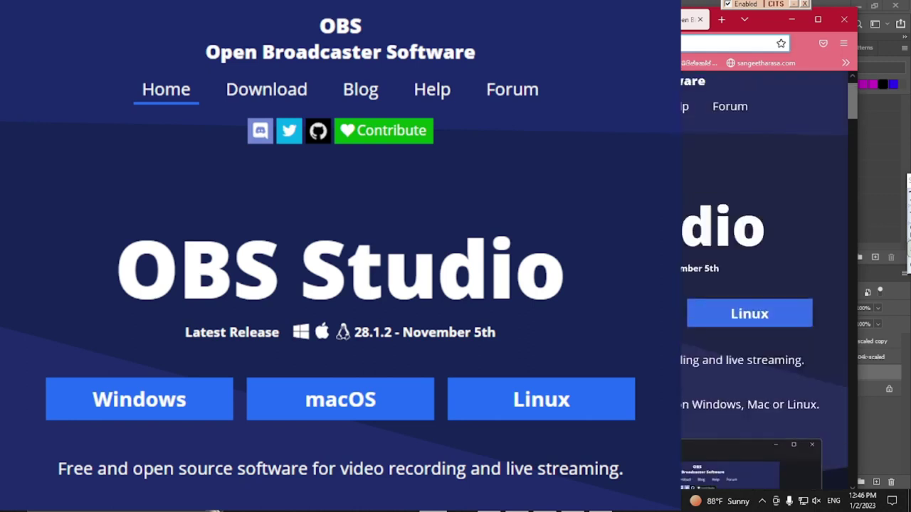
Cancel the OBS installer download in Firefox, and look through the OBS website's Help page.
{"action": "key", "text": "ctrl+t"}
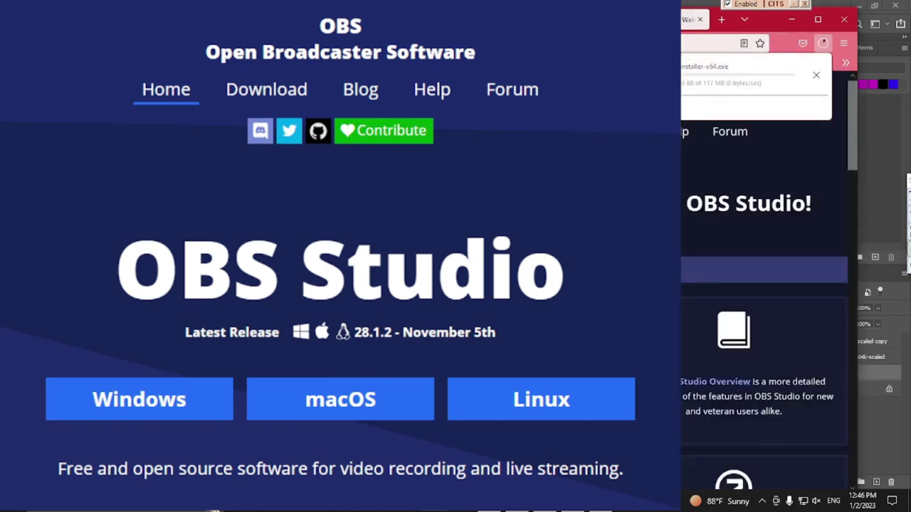
{"action": "left_click", "coordinate": [817, 75]}
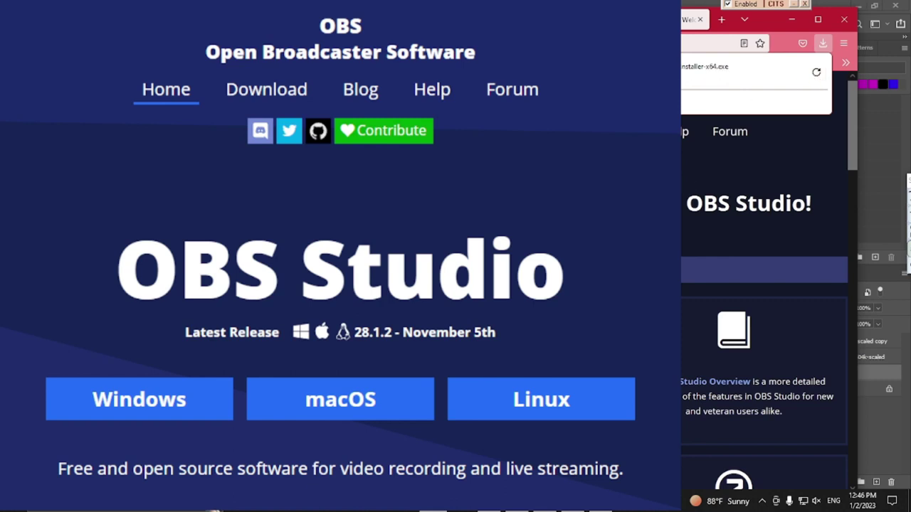
{"action": "left_click", "coordinate": [686, 133]}
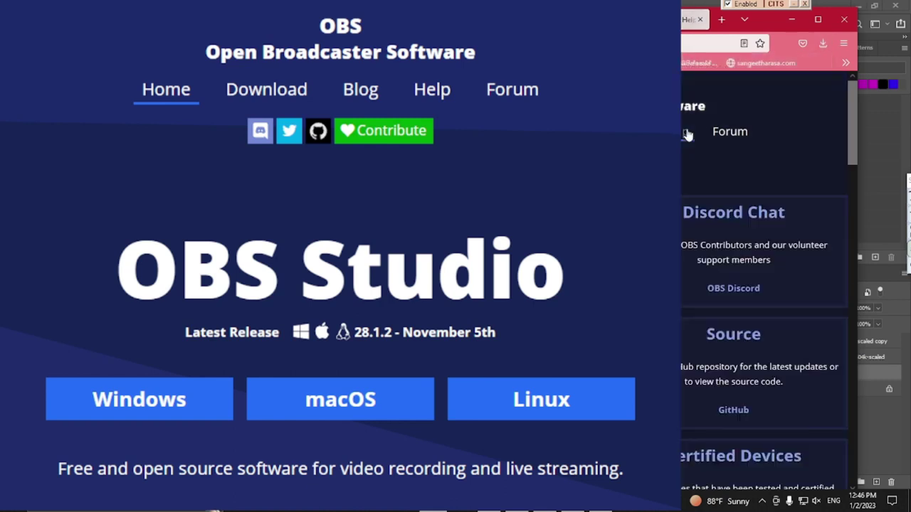
{"action": "scroll", "coordinate": [683, 203], "scroll_direction": "down", "scroll_amount": 10}
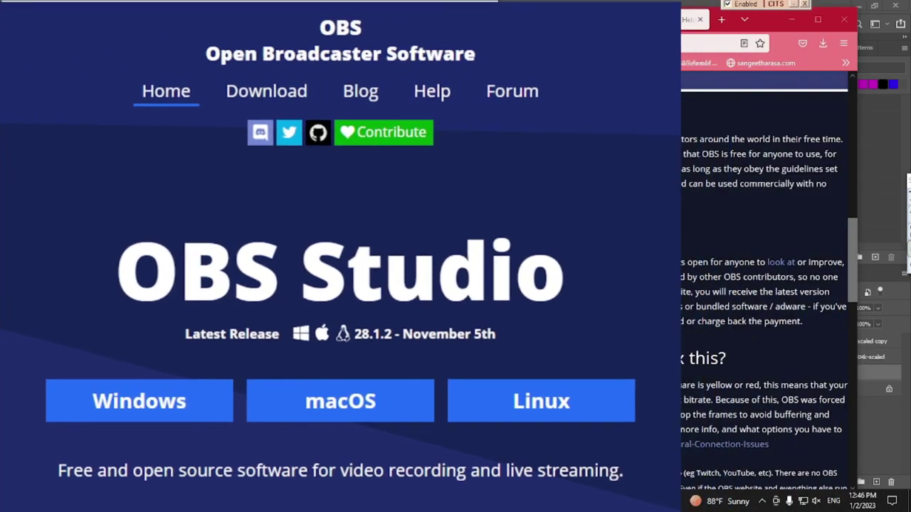
Minimize Firefox and maximize the OBS Studio window.
{"action": "left_click", "coordinate": [641, 19]}
{"action": "key", "text": "ctrl+Tab"}
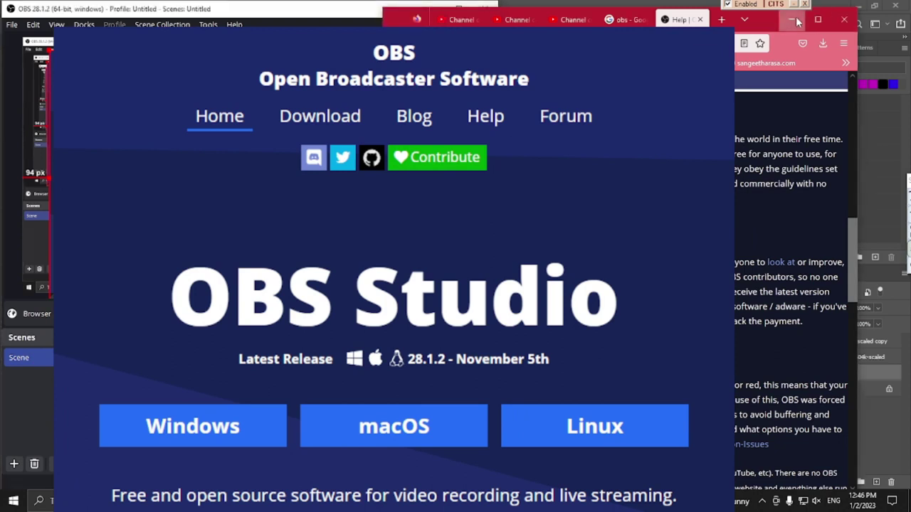
{"action": "left_click", "coordinate": [792, 23]}
{"action": "double_click", "coordinate": [484, 12]}
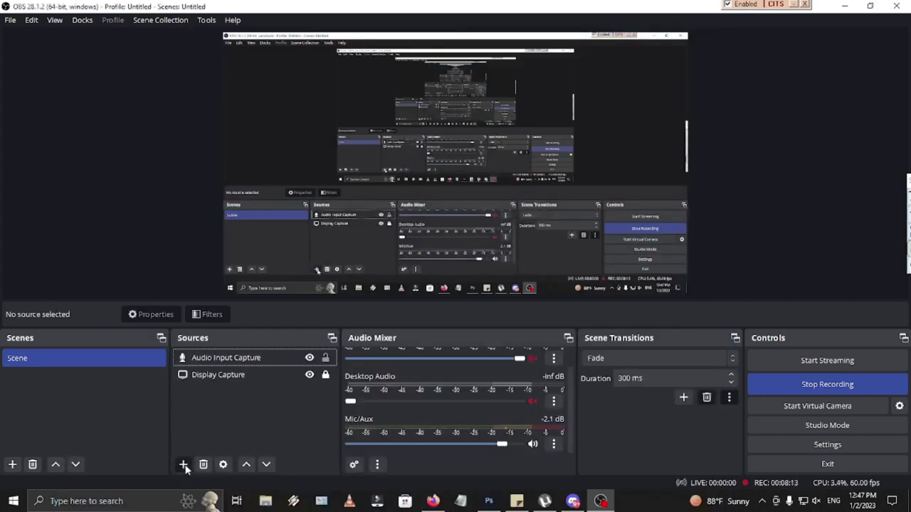
Add a Media Source under its default name to the scene.
{"action": "left_click", "coordinate": [182, 464]}
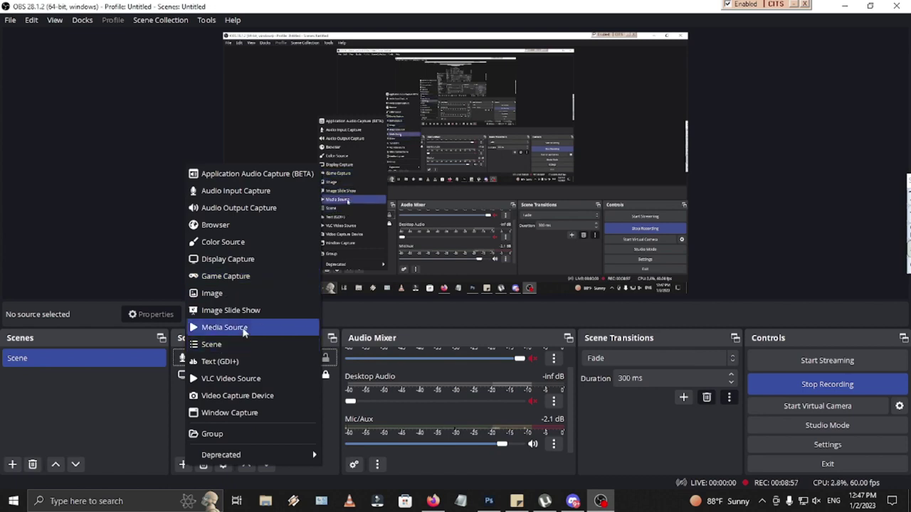
{"action": "left_click", "coordinate": [244, 328]}
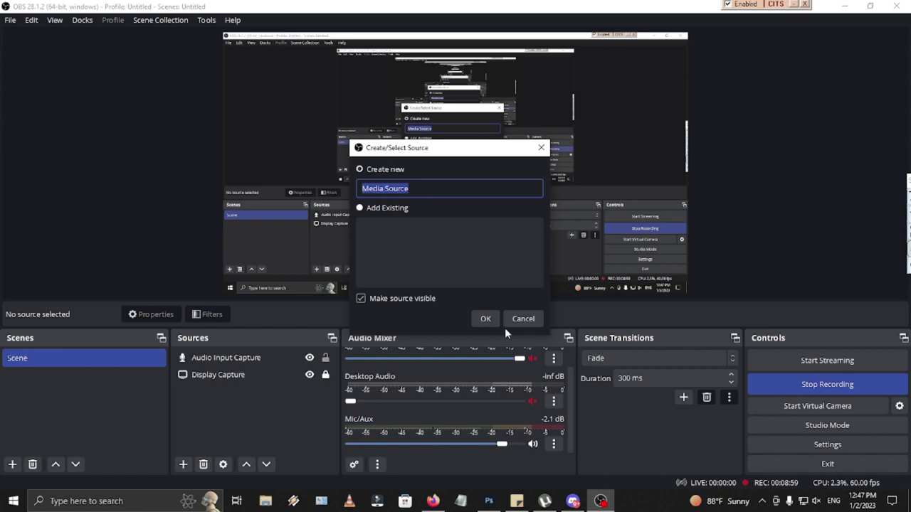
{"action": "left_click", "coordinate": [488, 320]}
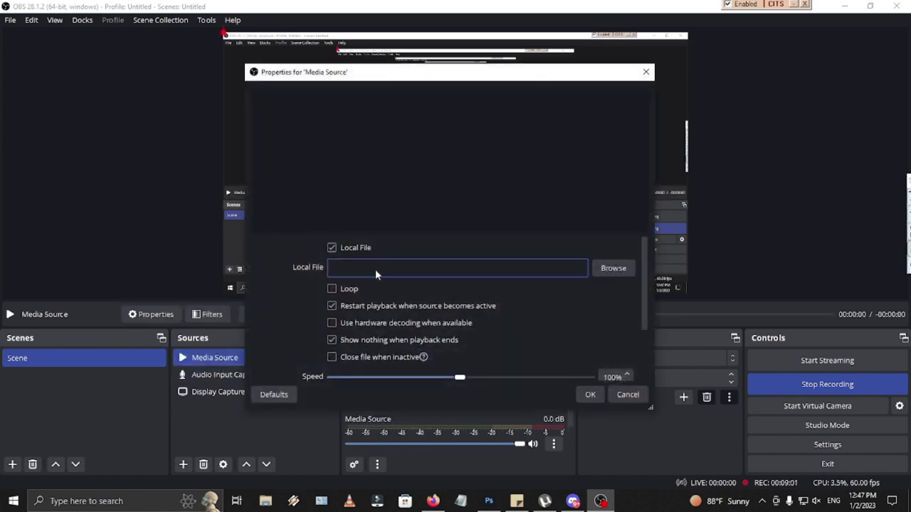
Review the Media Source's local file, playback, speed and color range options, and remove the source from the scene.
{"action": "scroll", "coordinate": [507, 313], "scroll_direction": "down", "scroll_amount": 3}
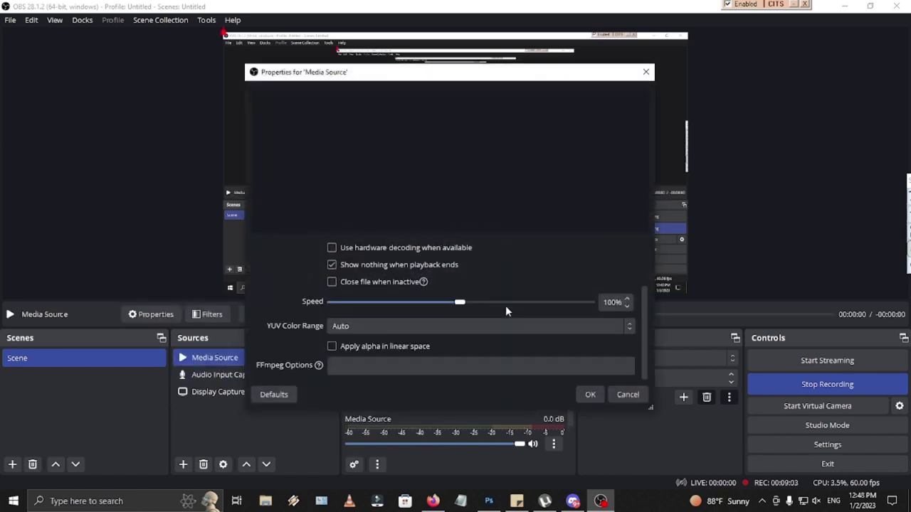
{"action": "scroll", "coordinate": [505, 305], "scroll_direction": "up", "scroll_amount": 3}
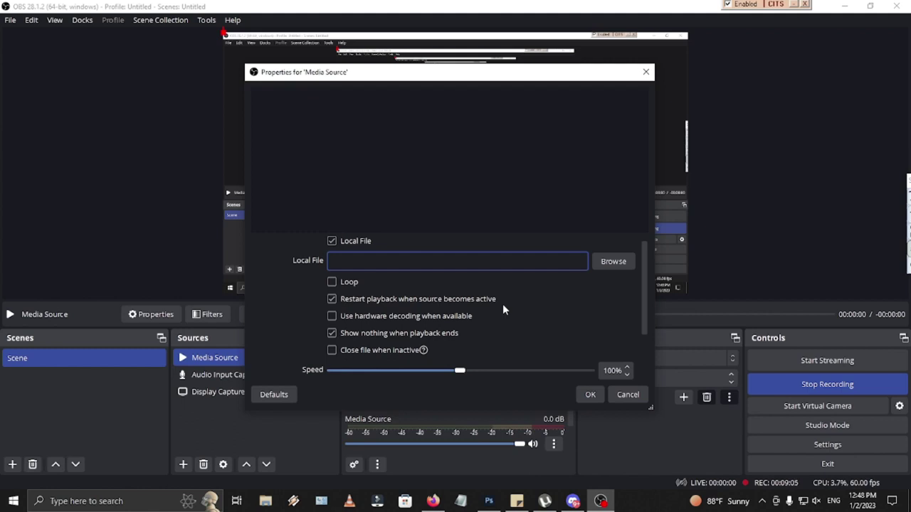
{"action": "scroll", "coordinate": [349, 282], "scroll_direction": "down", "scroll_amount": 3}
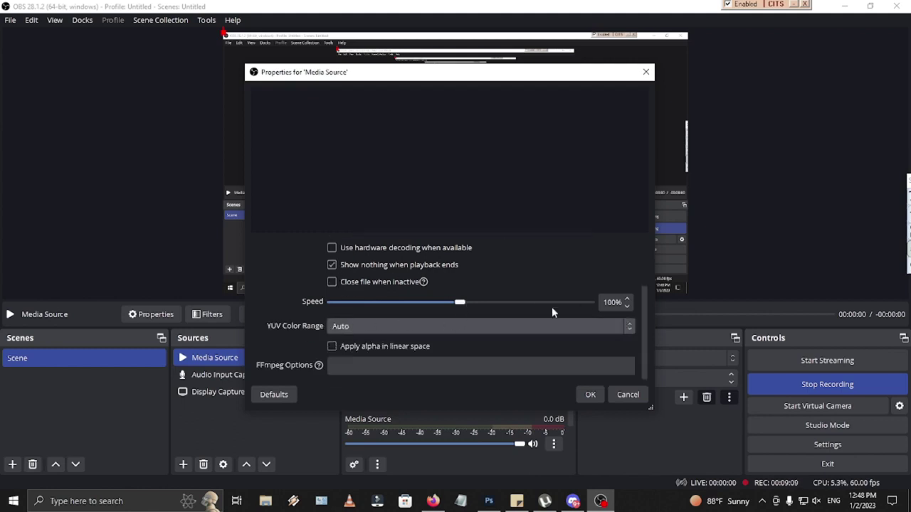
{"action": "left_click", "coordinate": [591, 397]}
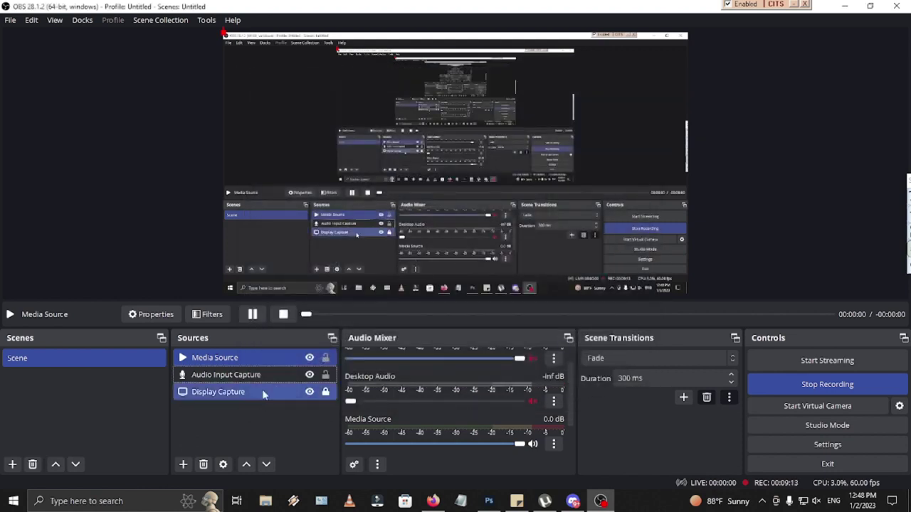
{"action": "key", "text": "Delete"}
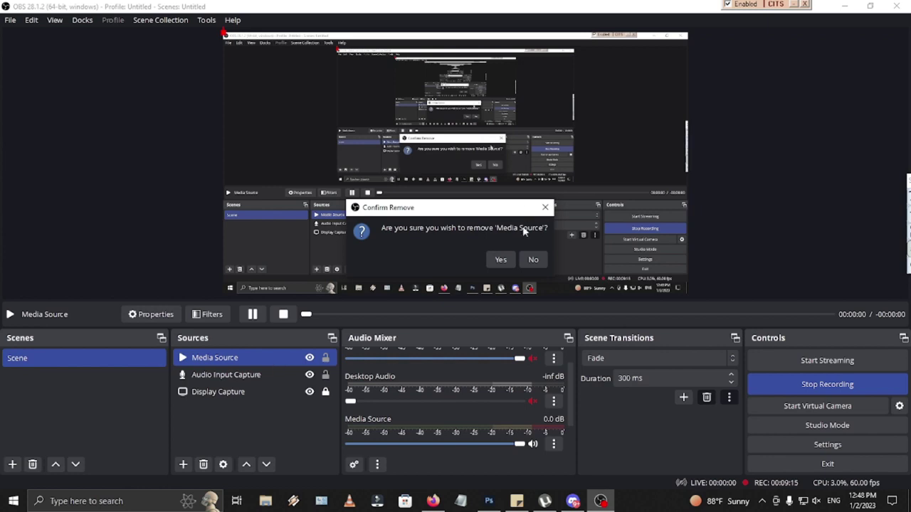
{"action": "left_click", "coordinate": [500, 262]}
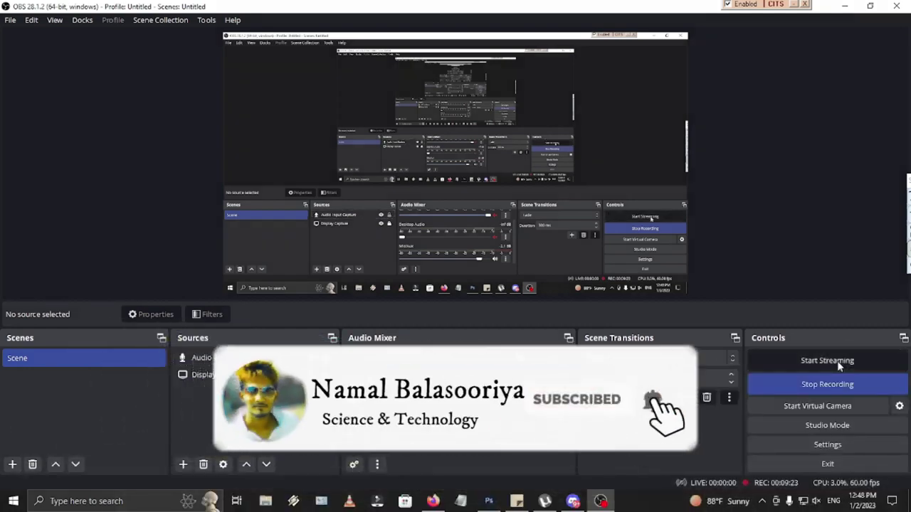
Try to start streaming, and cancel the stream setup prompt without opening the settings.
{"action": "left_click", "coordinate": [837, 361]}
{"action": "left_click_drag", "start_coordinate": [449, 206], "coordinate": [483, 202]}
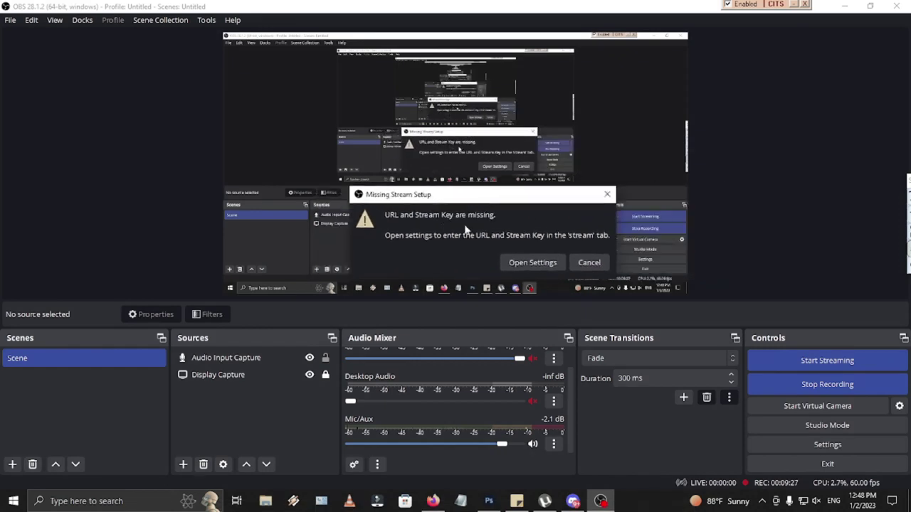
{"action": "left_click", "coordinate": [590, 263]}
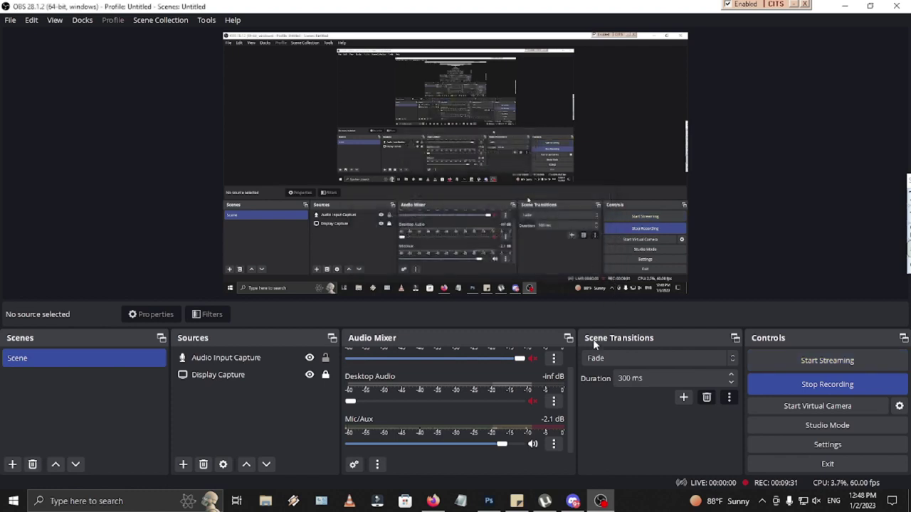
Switch to Firefox, close the OBS Help page and open Facebook in a new tab.
{"action": "left_click", "coordinate": [442, 509]}
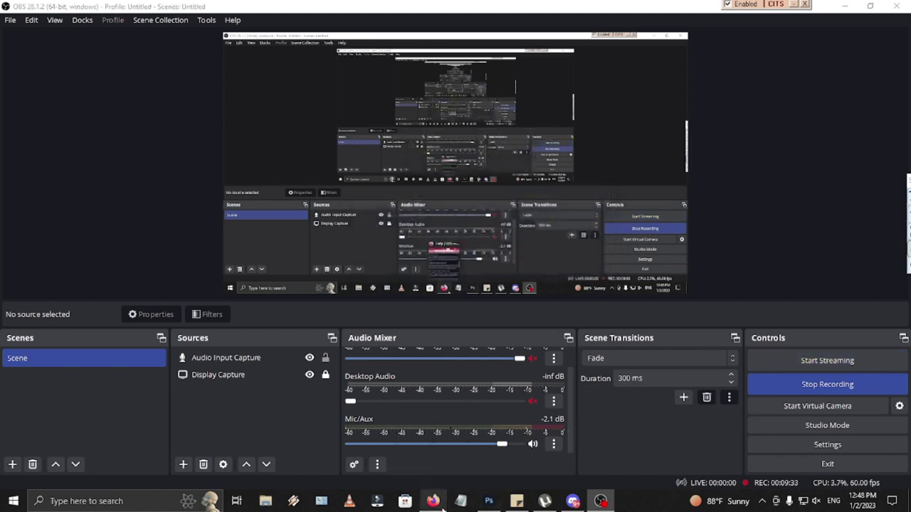
{"action": "double_click", "coordinate": [802, 12]}
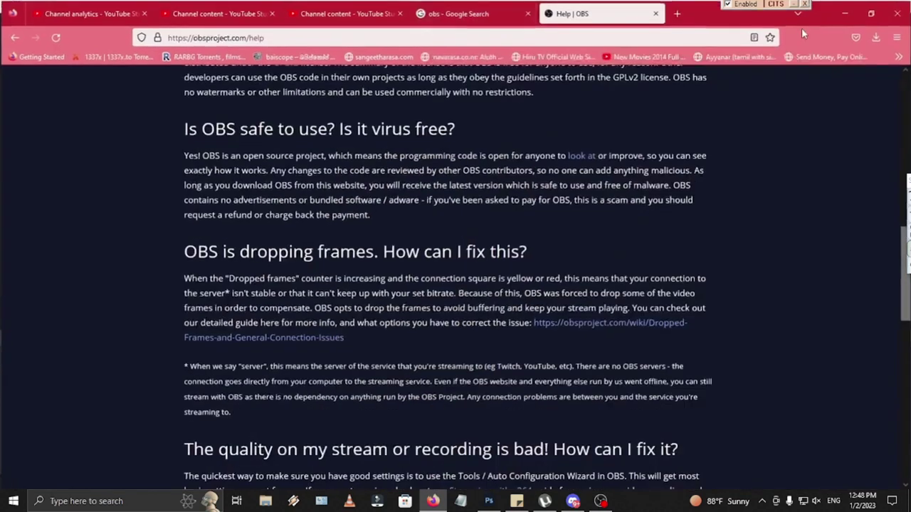
{"action": "left_click", "coordinate": [656, 14]}
{"action": "left_click", "coordinate": [550, 13]}
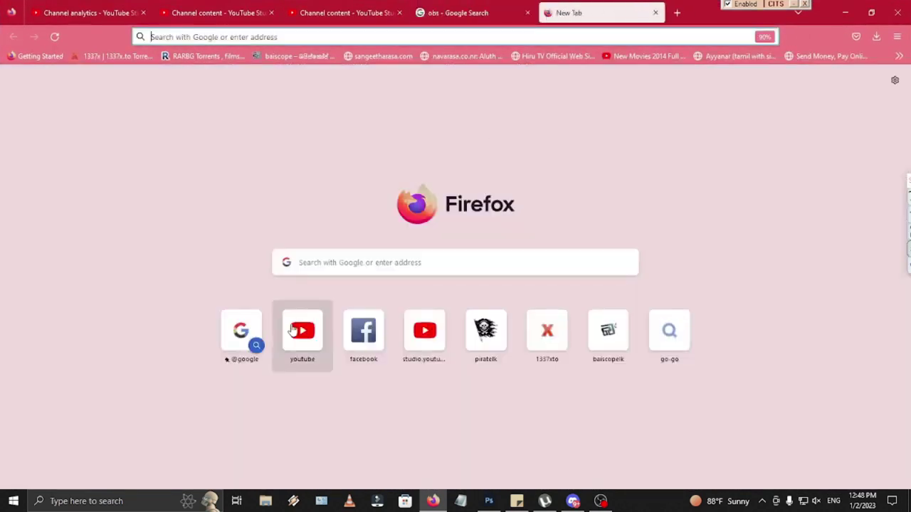
{"action": "left_click", "coordinate": [363, 332]}
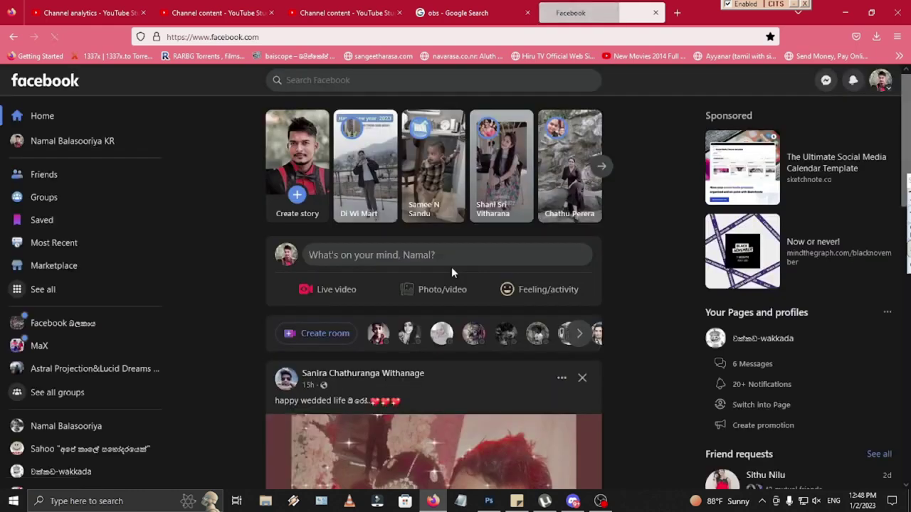
Start creating a live video from the Facebook page's profile.
{"action": "left_click", "coordinate": [406, 293]}
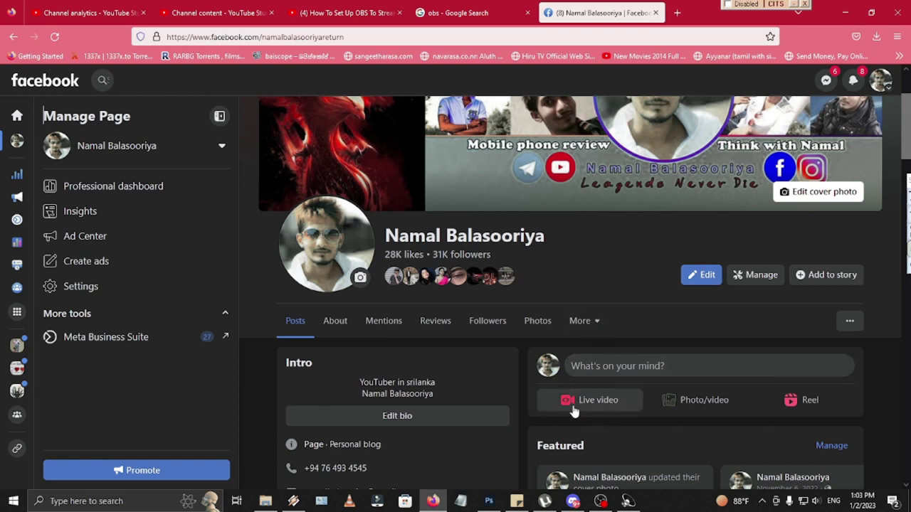
{"action": "scroll", "coordinate": [640, 377], "scroll_direction": "down", "scroll_amount": 1}
{"action": "left_click", "coordinate": [604, 347]}
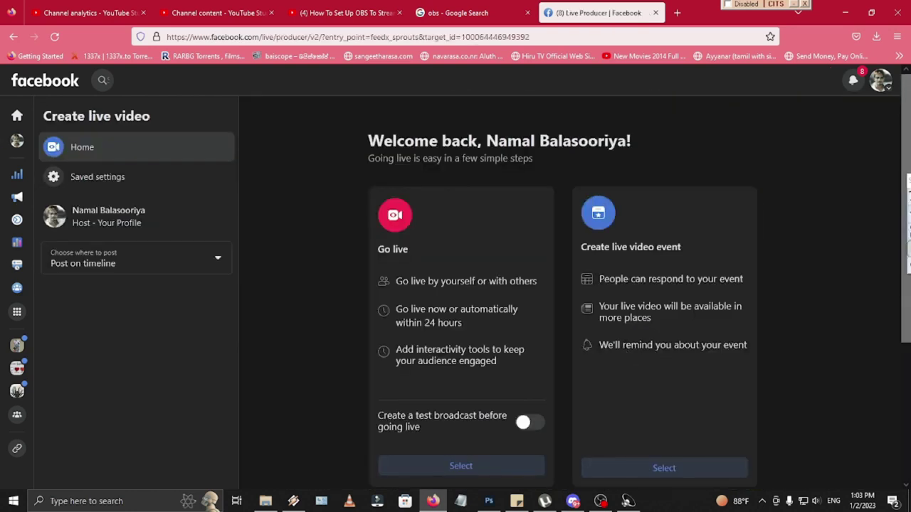
Enable the test broadcast before going live, and select the Go live option.
{"action": "scroll", "coordinate": [571, 318], "scroll_direction": "down", "scroll_amount": 1}
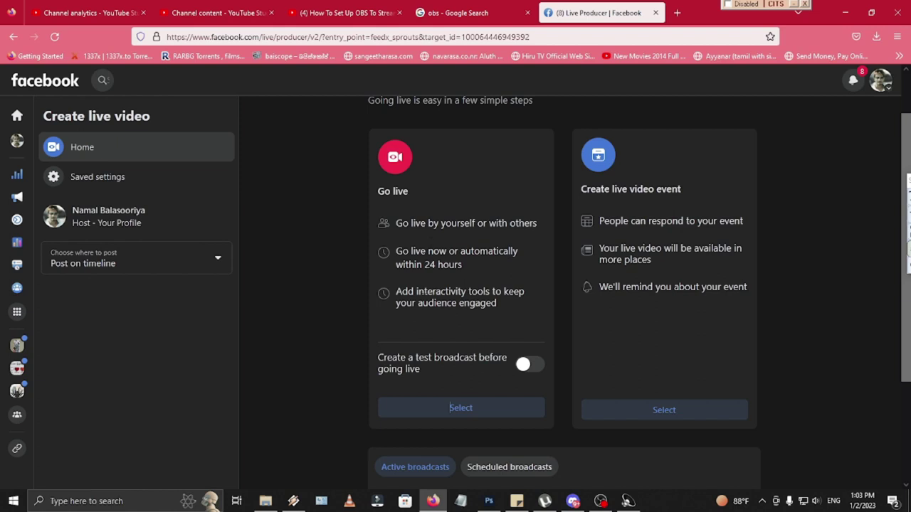
{"action": "left_click", "coordinate": [532, 365]}
{"action": "left_click", "coordinate": [460, 407]}
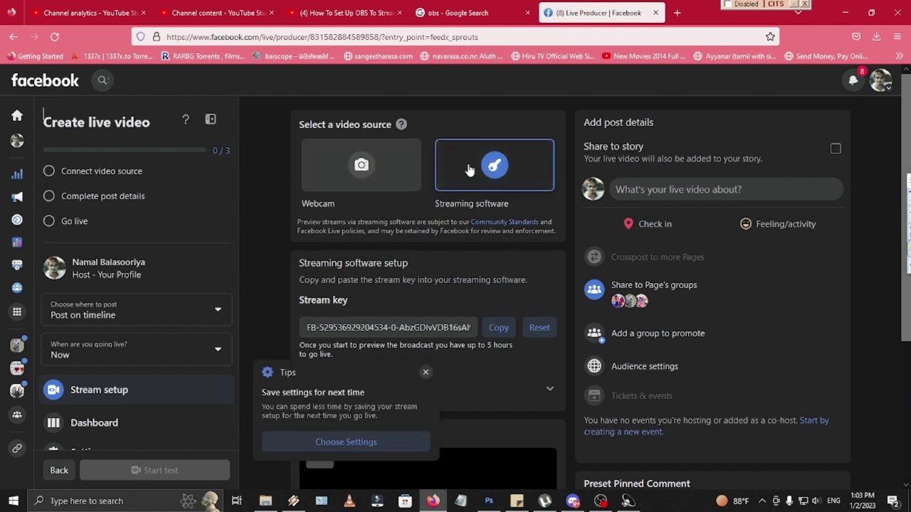
Dismiss the tip about saving settings and review the streaming software setup on the Facebook live page.
{"action": "left_click", "coordinate": [425, 372]}
{"action": "scroll", "coordinate": [530, 262], "scroll_direction": "down", "scroll_amount": 2}
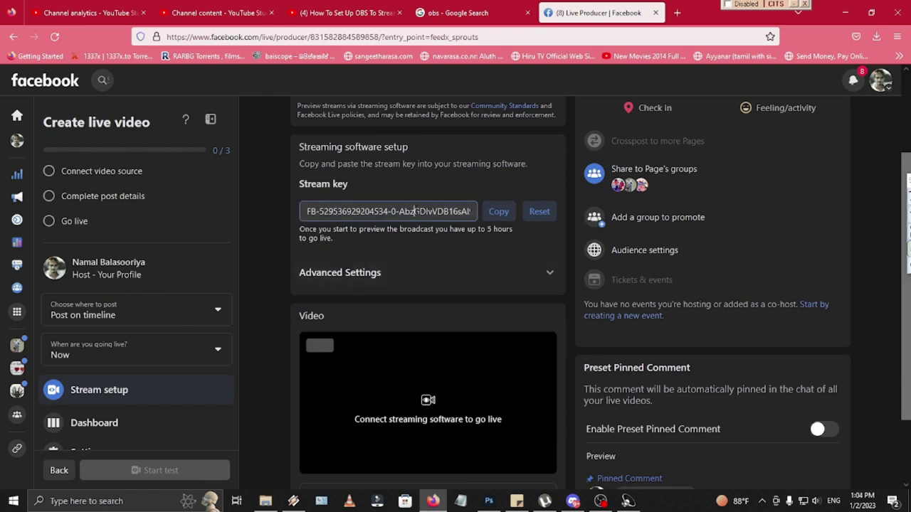
{"action": "scroll", "coordinate": [415, 211], "scroll_direction": "up", "scroll_amount": 1}
{"action": "scroll", "coordinate": [468, 240], "scroll_direction": "up", "scroll_amount": 1}
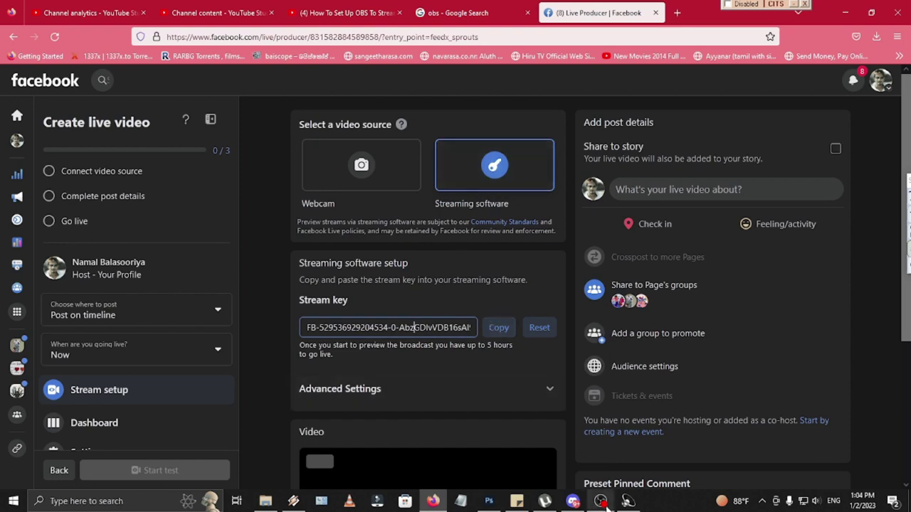
Switch to OBS Studio and set the streaming service to Facebook Live, keeping the Default server.
{"action": "left_click", "coordinate": [603, 503]}
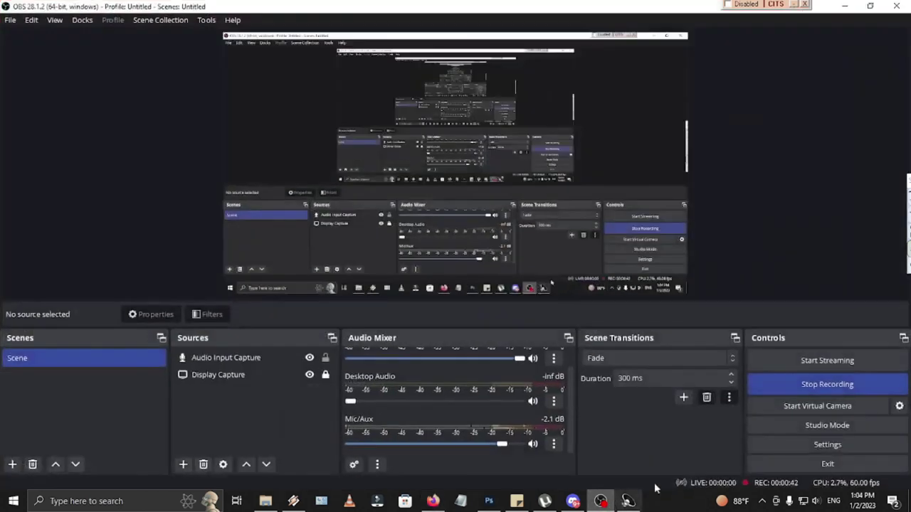
{"action": "left_click", "coordinate": [832, 443]}
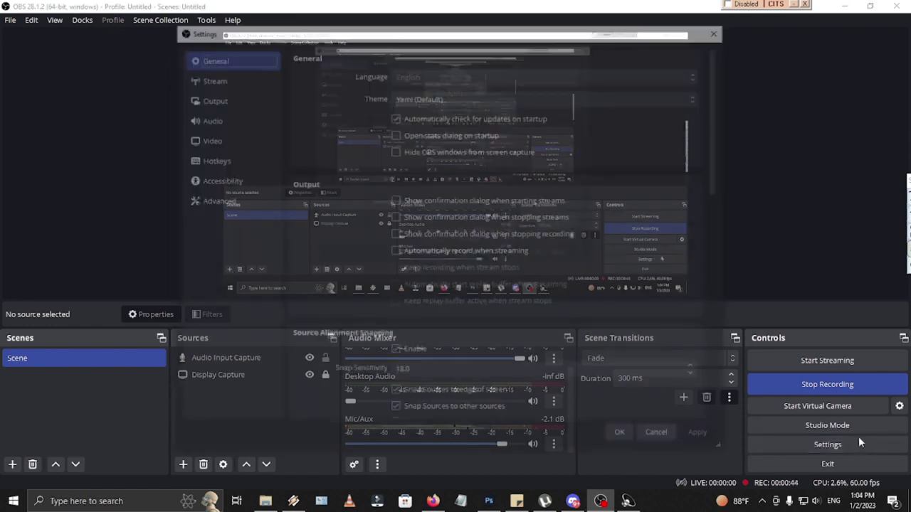
{"action": "left_click", "coordinate": [214, 77]}
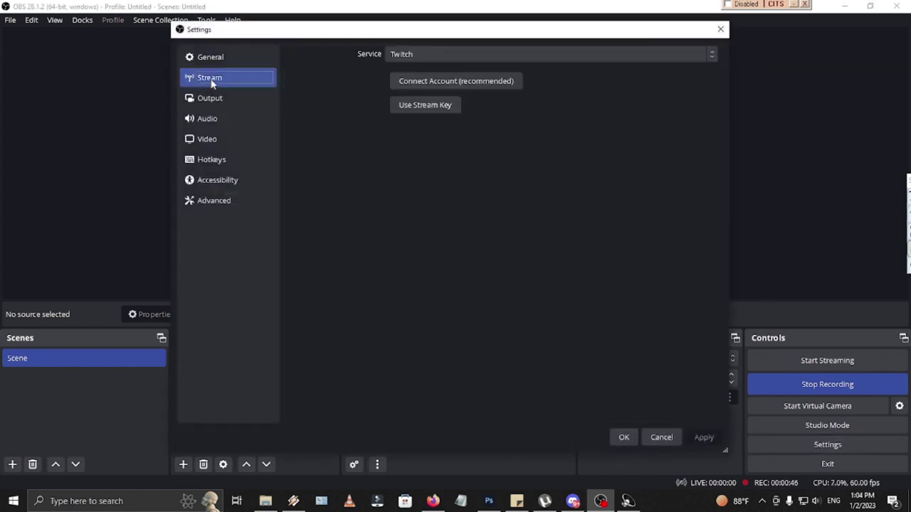
{"action": "left_click", "coordinate": [476, 55]}
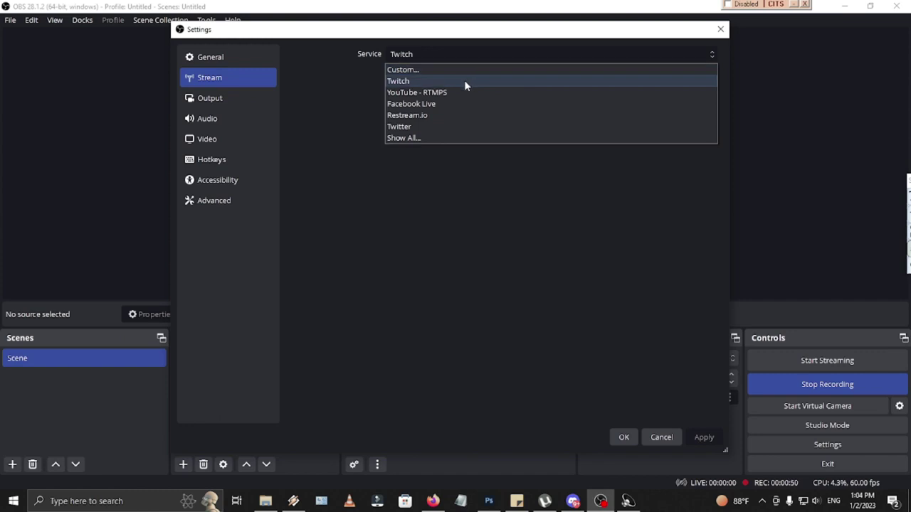
{"action": "left_click", "coordinate": [414, 137]}
{"action": "scroll", "coordinate": [509, 160], "scroll_direction": "down", "scroll_amount": 12}
{"action": "scroll", "coordinate": [508, 165], "scroll_direction": "down", "scroll_amount": 13}
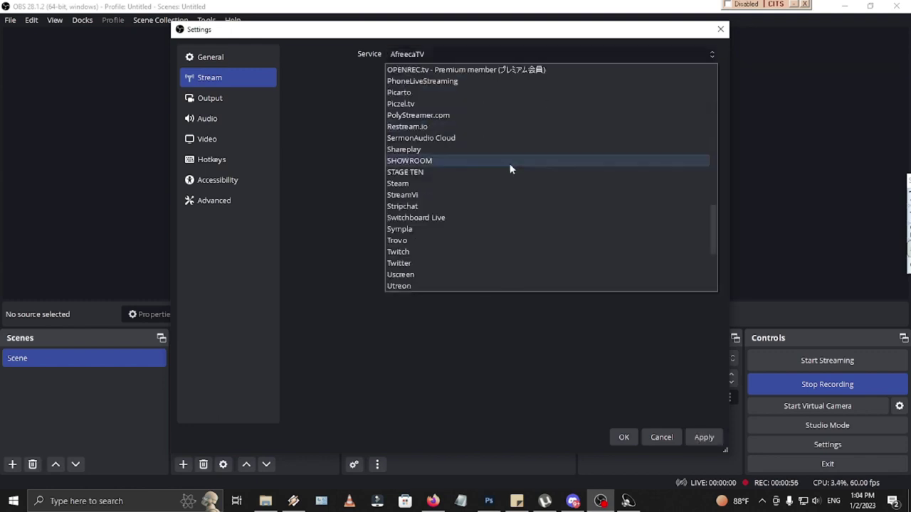
{"action": "scroll", "coordinate": [512, 176], "scroll_direction": "up", "scroll_amount": 20}
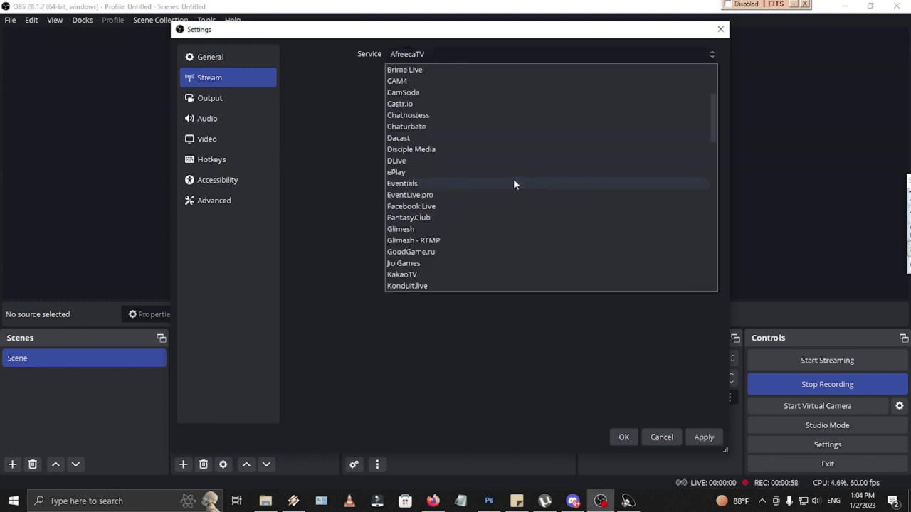
{"action": "scroll", "coordinate": [514, 181], "scroll_direction": "down", "scroll_amount": 5}
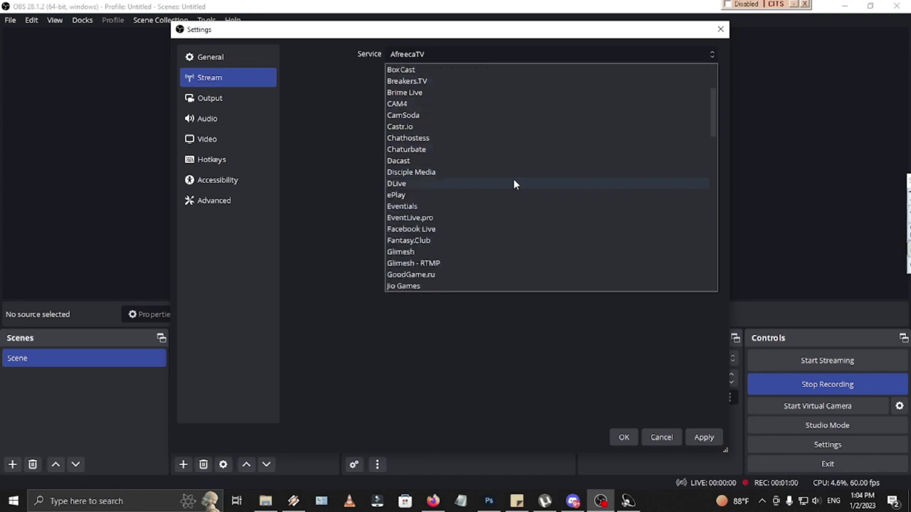
{"action": "left_click", "coordinate": [434, 160]}
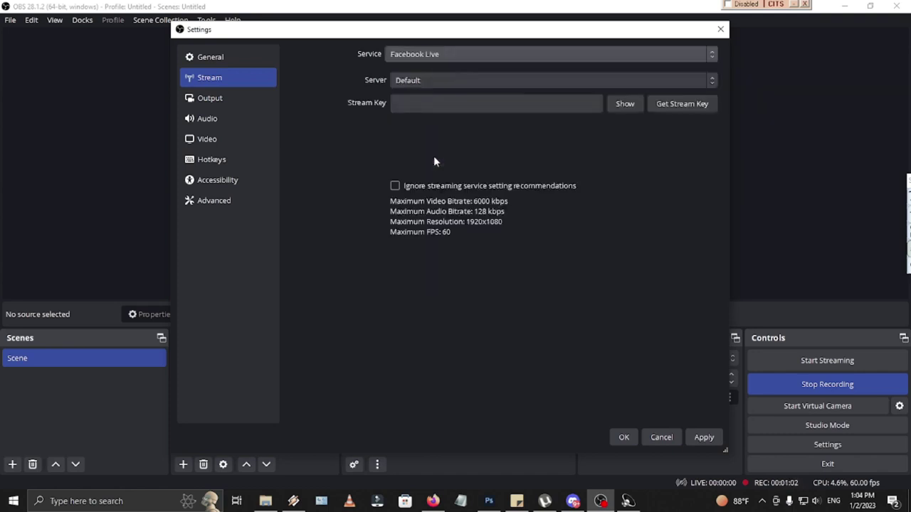
{"action": "left_click", "coordinate": [549, 84]}
{"action": "left_click", "coordinate": [550, 92]}
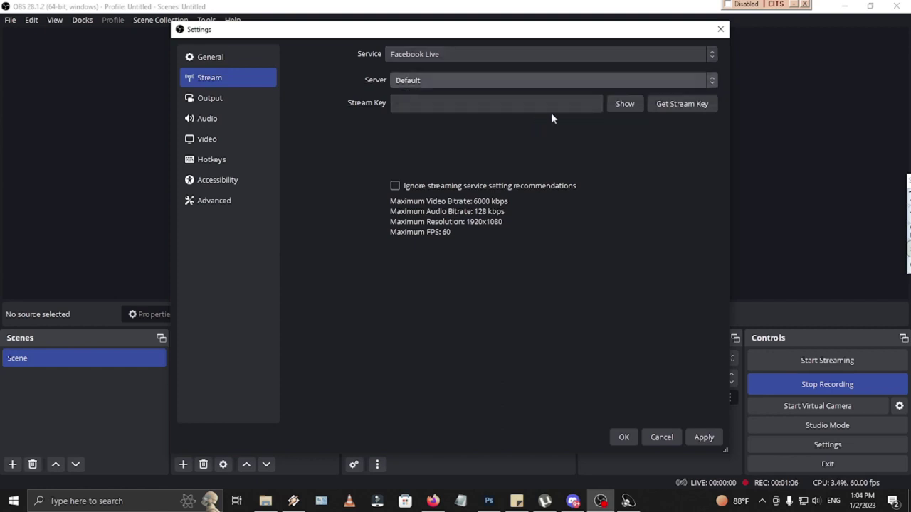
Switch to Firefox and copy the stream key from the Facebook live setup.
{"action": "left_click", "coordinate": [402, 105]}
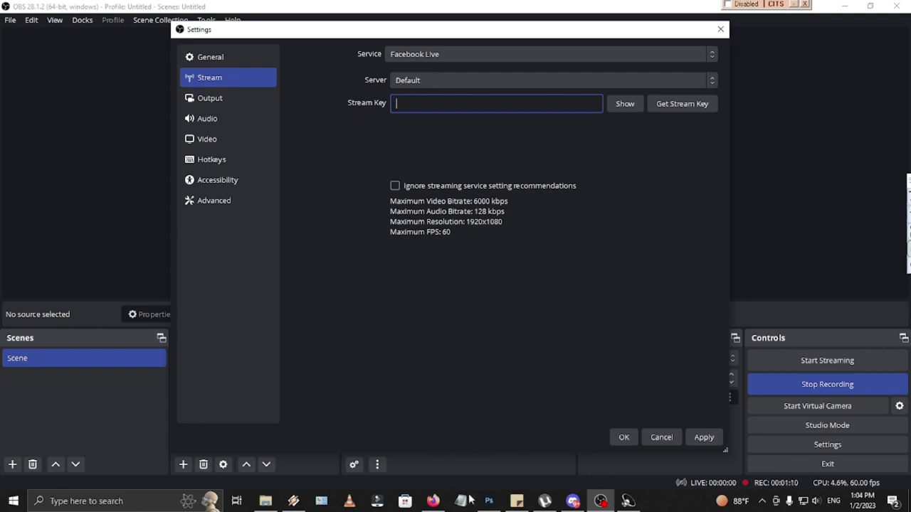
{"action": "left_click", "coordinate": [434, 501]}
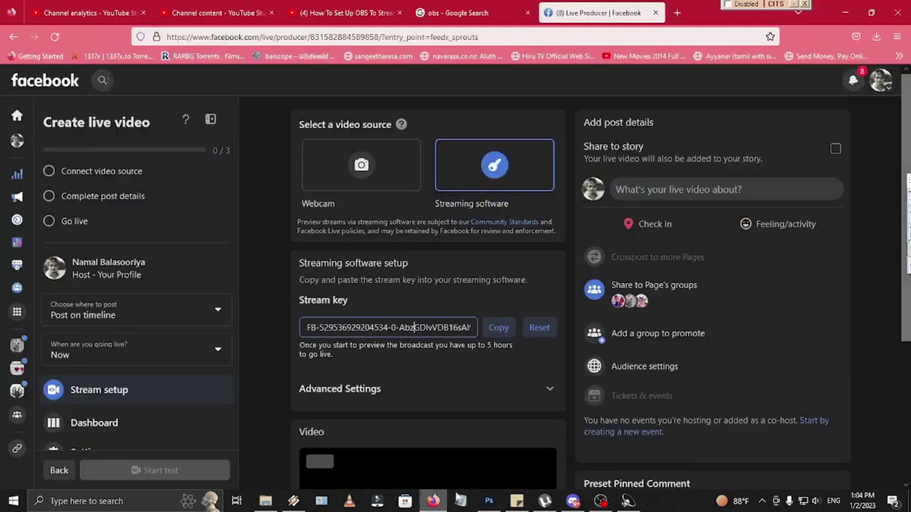
{"action": "mouse_move", "coordinate": [334, 328]}
{"action": "left_mouse_down"}
{"action": "mouse_move", "coordinate": [469, 331]}
{"action": "mouse_move", "coordinate": [307, 330]}
{"action": "mouse_move", "coordinate": [338, 329]}
{"action": "left_mouse_up"}
{"action": "left_click", "coordinate": [411, 327]}
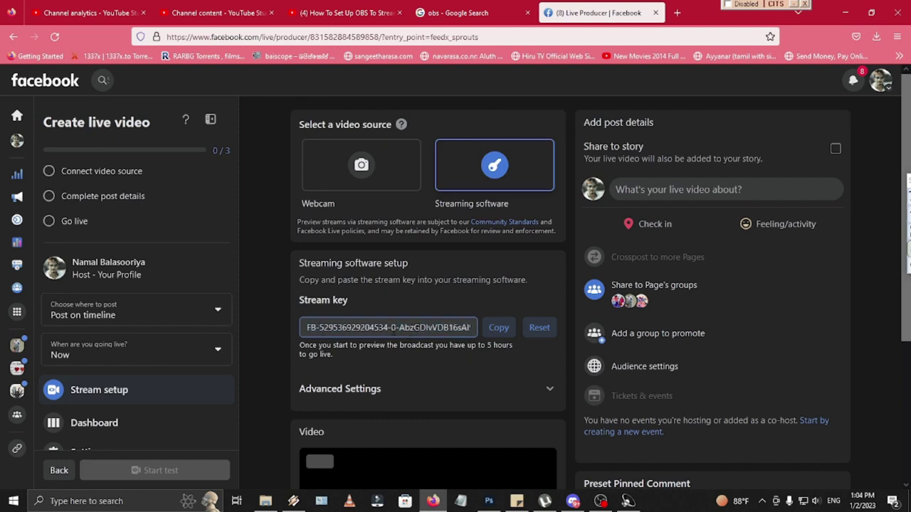
{"action": "left_click", "coordinate": [499, 330]}
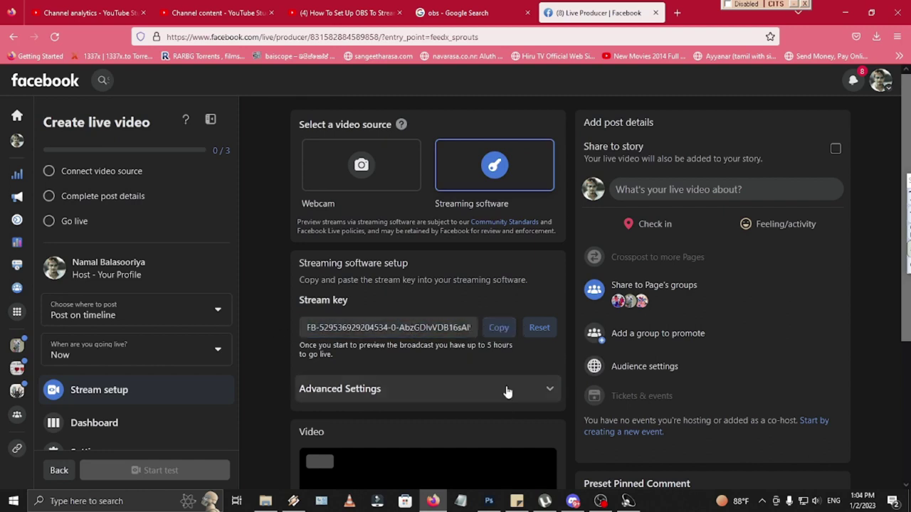
{"action": "scroll", "coordinate": [510, 355], "scroll_direction": "down", "scroll_amount": 3}
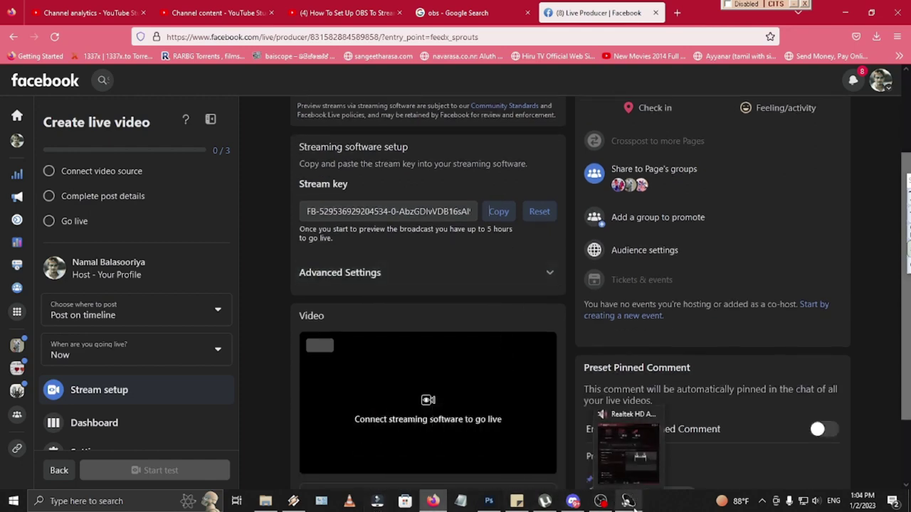
Switch to OBS Studio and paste the copied stream key into the stream settings.
{"action": "left_click", "coordinate": [602, 501]}
{"action": "right_click", "coordinate": [560, 101]}
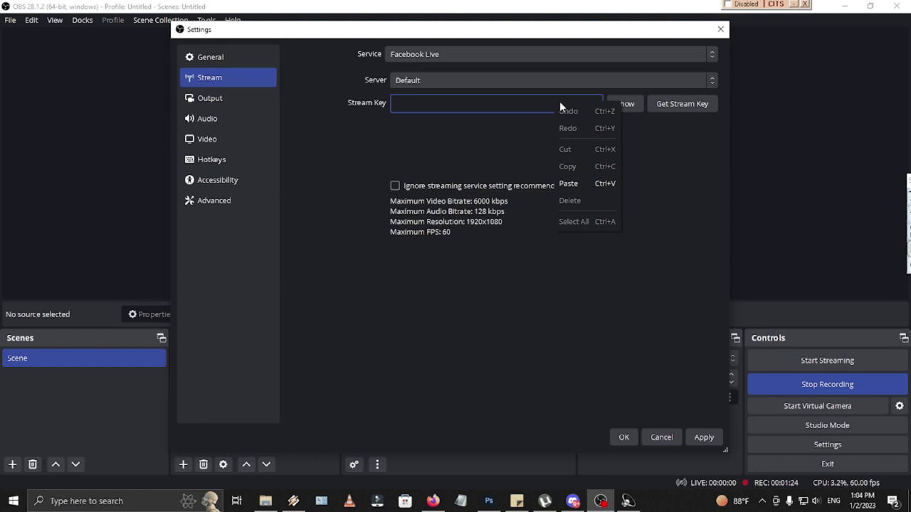
{"action": "left_click", "coordinate": [590, 183]}
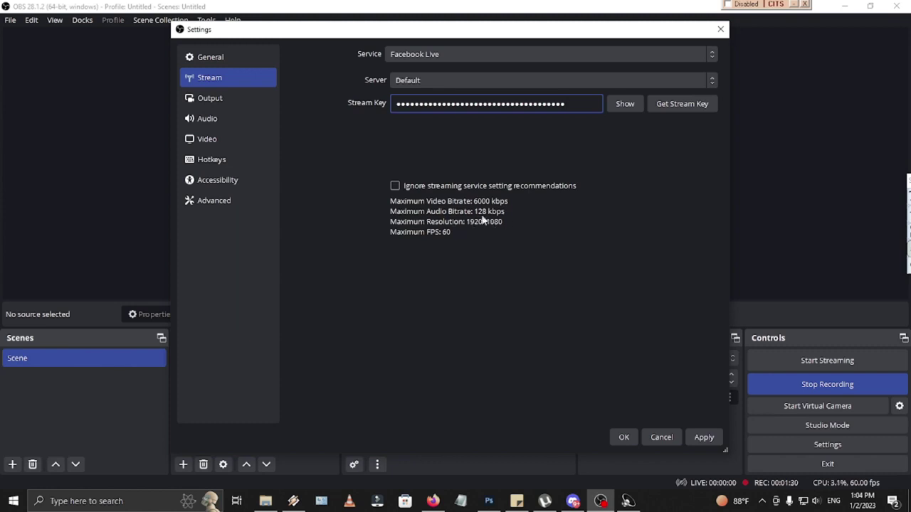
Enable ignoring the streaming service's setting recommendations, accept the override and apply the stream settings.
{"action": "left_click", "coordinate": [402, 187]}
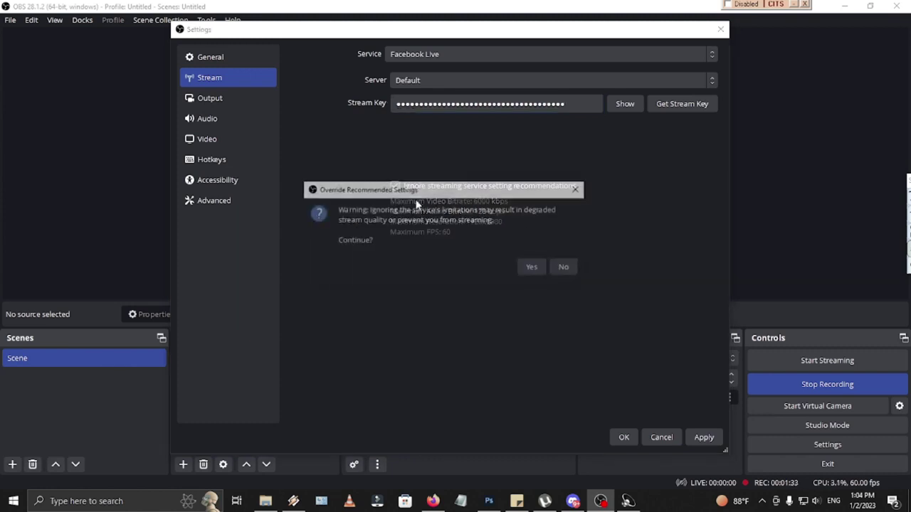
{"action": "left_click", "coordinate": [534, 267]}
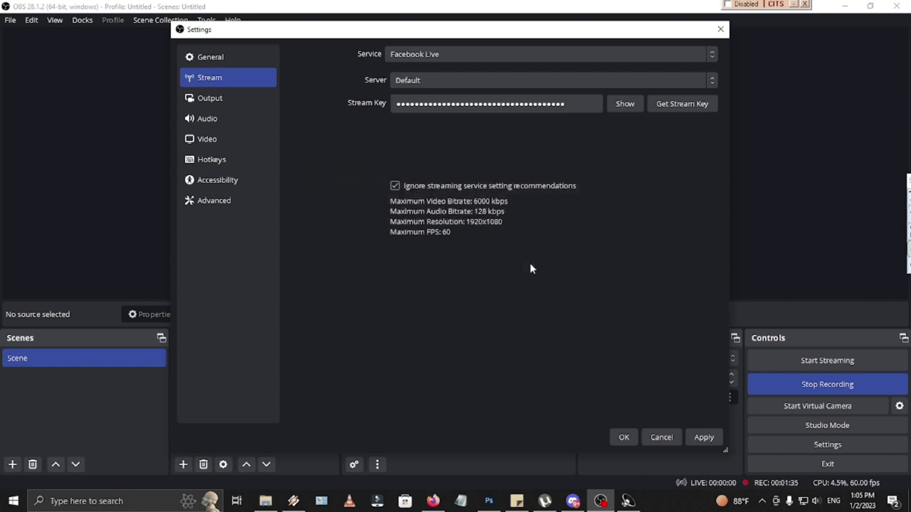
{"action": "left_click", "coordinate": [704, 439]}
Set the streaming video bitrate to 4150 Kbps in the output settings.
{"action": "left_click", "coordinate": [236, 98]}
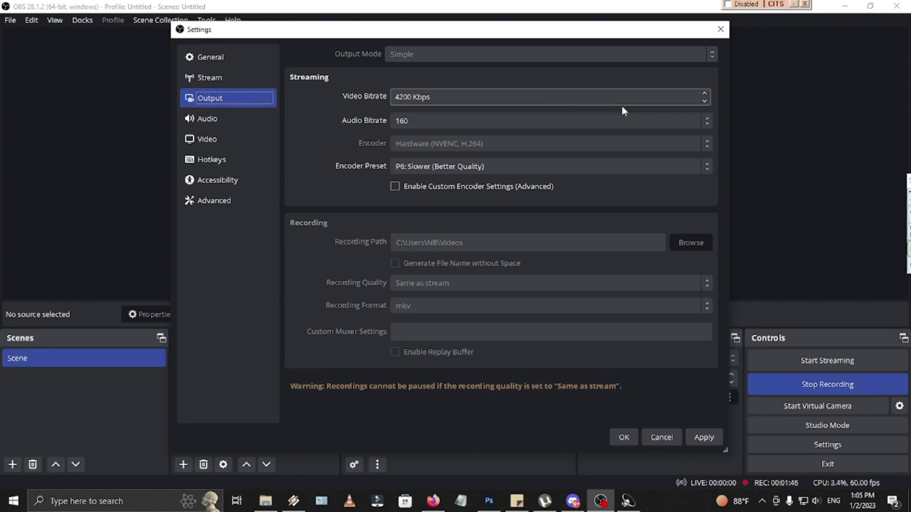
{"action": "left_click", "coordinate": [705, 100]}
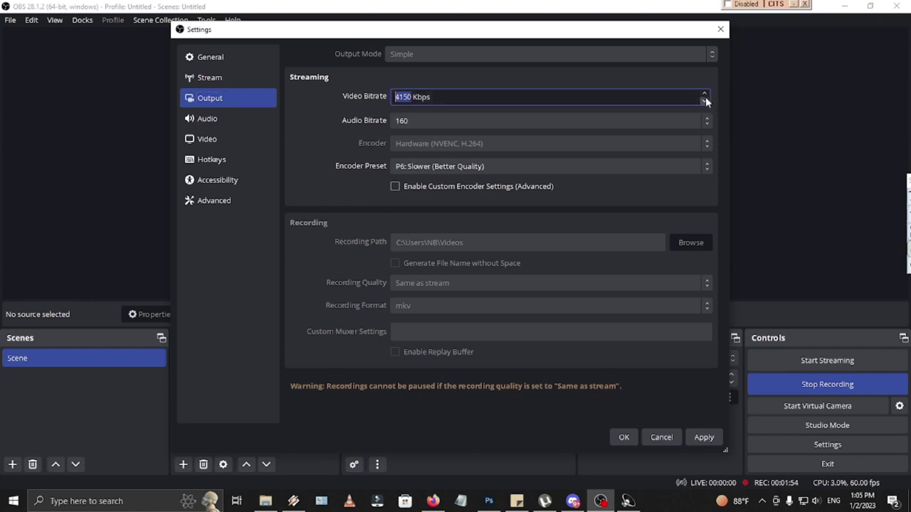
{"action": "left_click", "coordinate": [630, 97]}
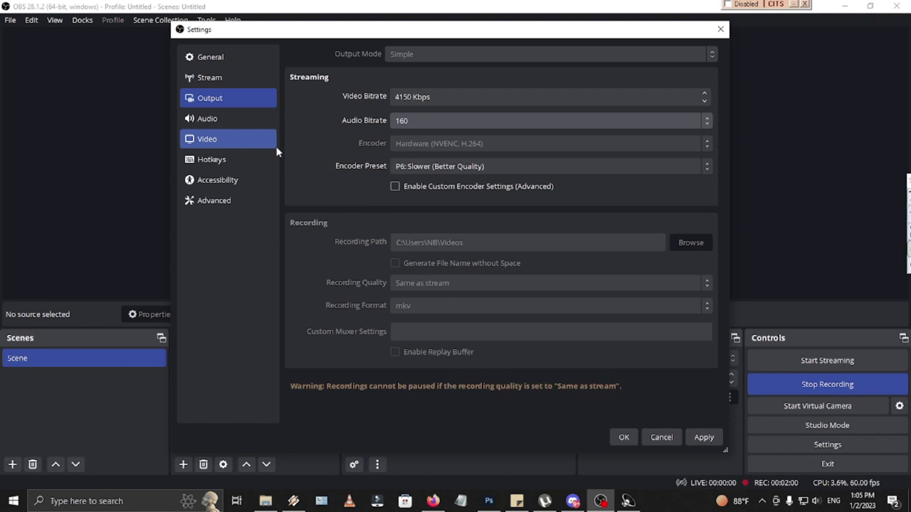
Look through the audio, video and general settings.
{"action": "left_click", "coordinate": [245, 119]}
{"action": "left_click", "coordinate": [241, 138]}
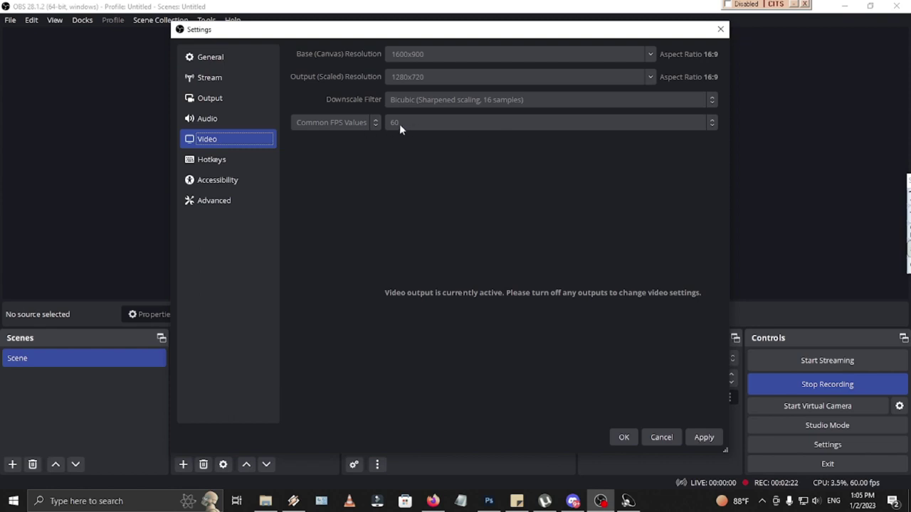
{"action": "left_click", "coordinate": [248, 59]}
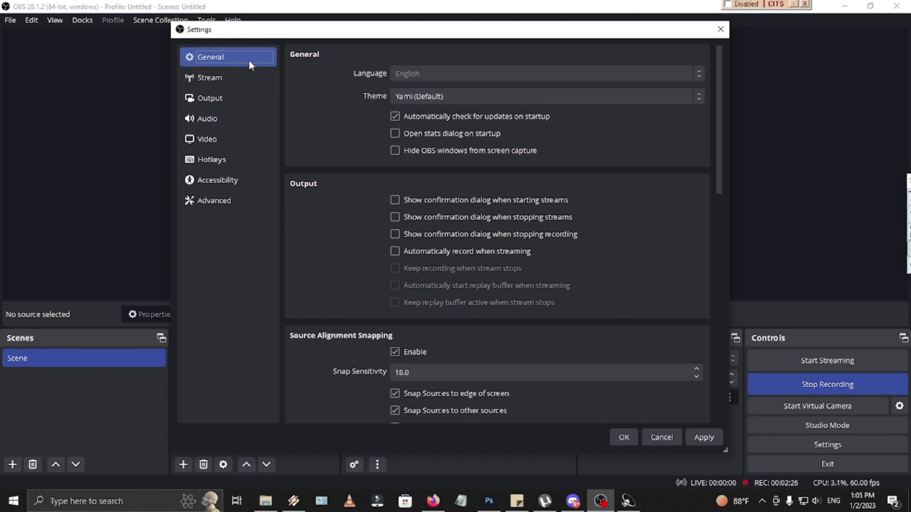
Recheck the Facebook Live stream key by briefly revealing it, then apply and close the settings.
{"action": "left_click", "coordinate": [242, 78]}
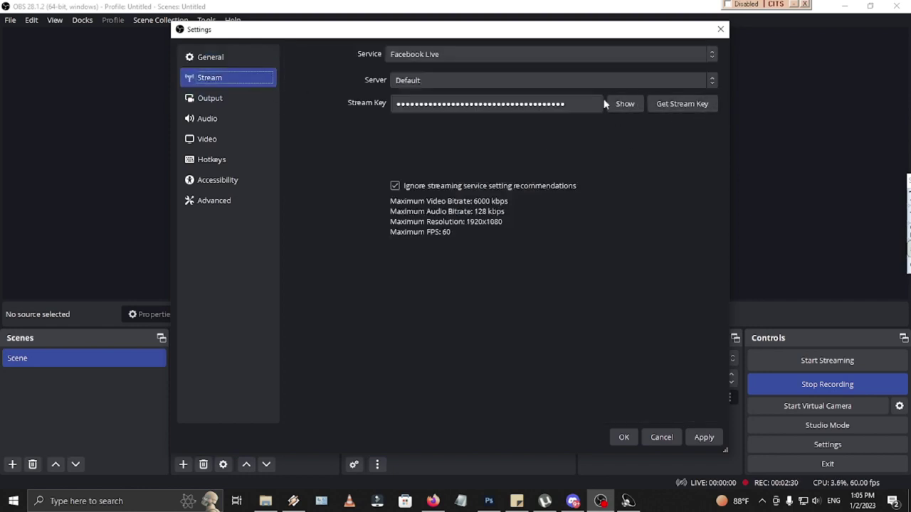
{"action": "left_click", "coordinate": [625, 104]}
{"action": "left_click", "coordinate": [625, 104]}
{"action": "left_click", "coordinate": [712, 437]}
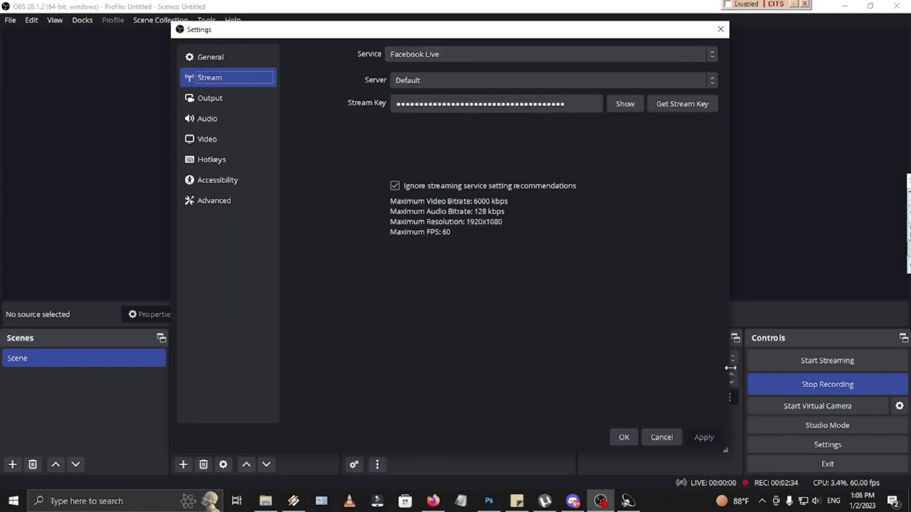
{"action": "left_click", "coordinate": [629, 438]}
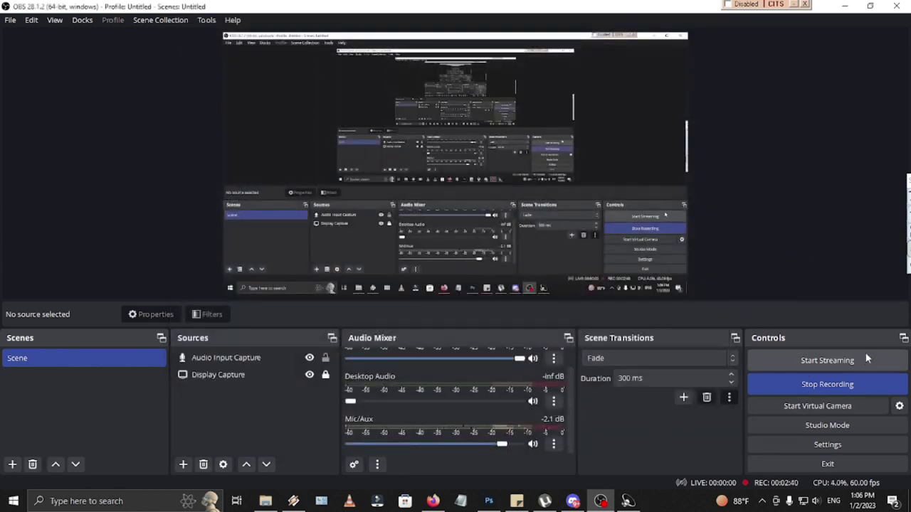
Start streaming and check the live video connection on the Facebook page in Firefox.
{"action": "left_click", "coordinate": [837, 364]}
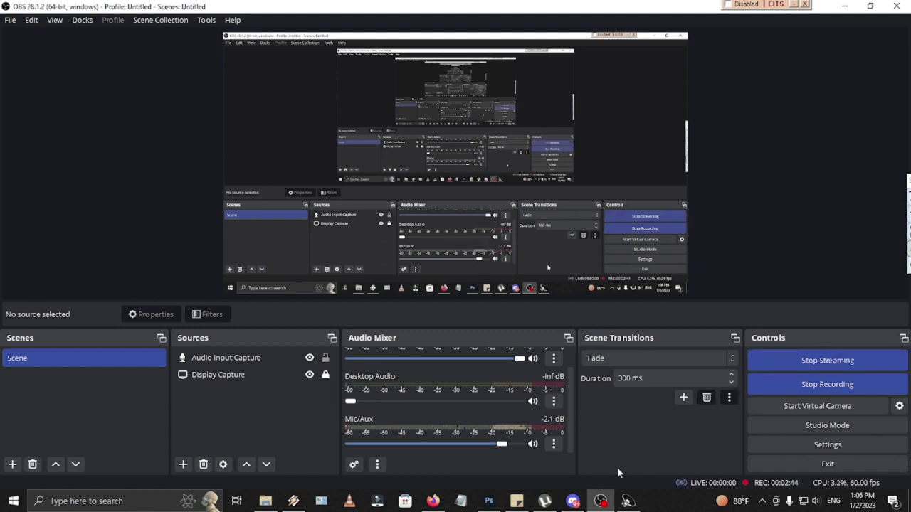
{"action": "left_click", "coordinate": [434, 501]}
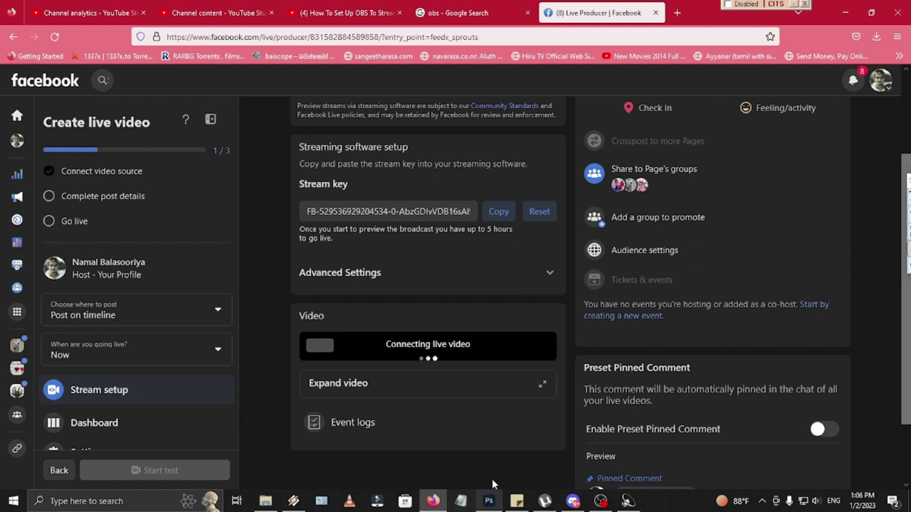
{"action": "scroll", "coordinate": [499, 281], "scroll_direction": "down", "scroll_amount": 2}
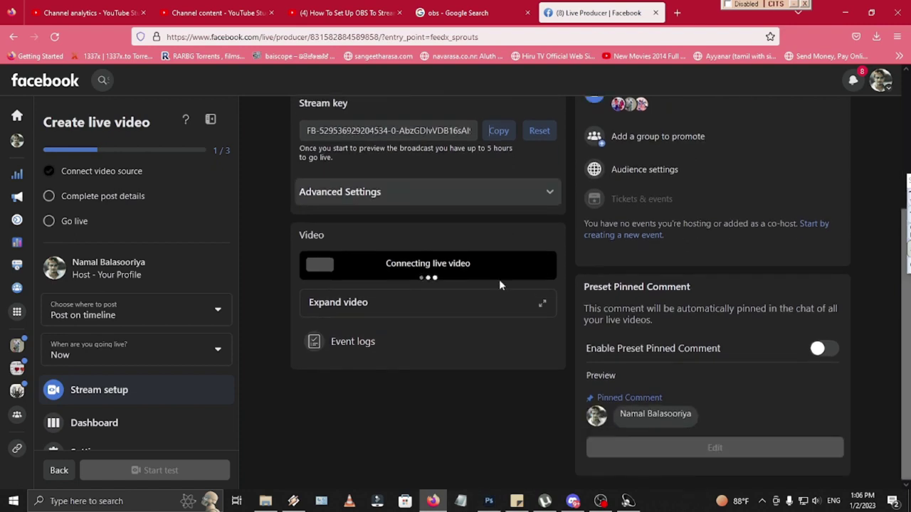
{"action": "scroll", "coordinate": [459, 312], "scroll_direction": "down", "scroll_amount": 1}
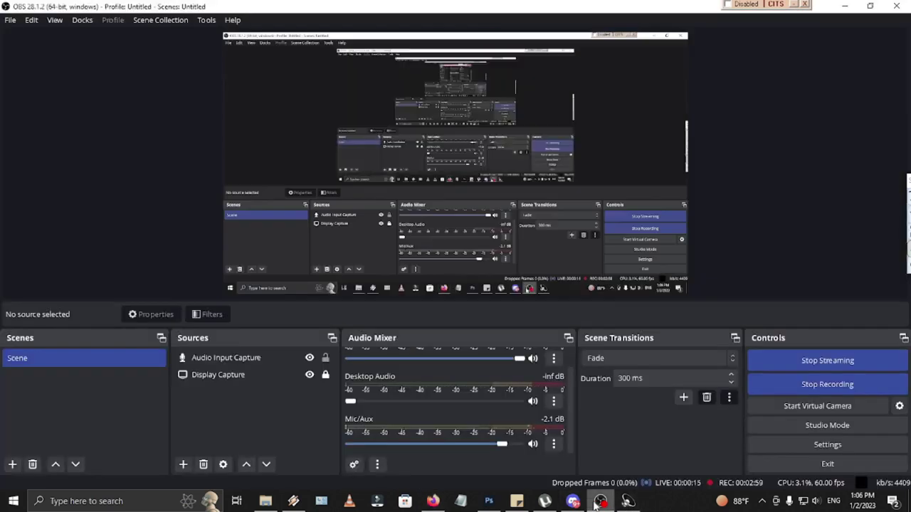
Go to OBS Studio's source types, bring up the Photoshop window, and return to OBS Studio.
{"action": "left_click", "coordinate": [598, 502]}
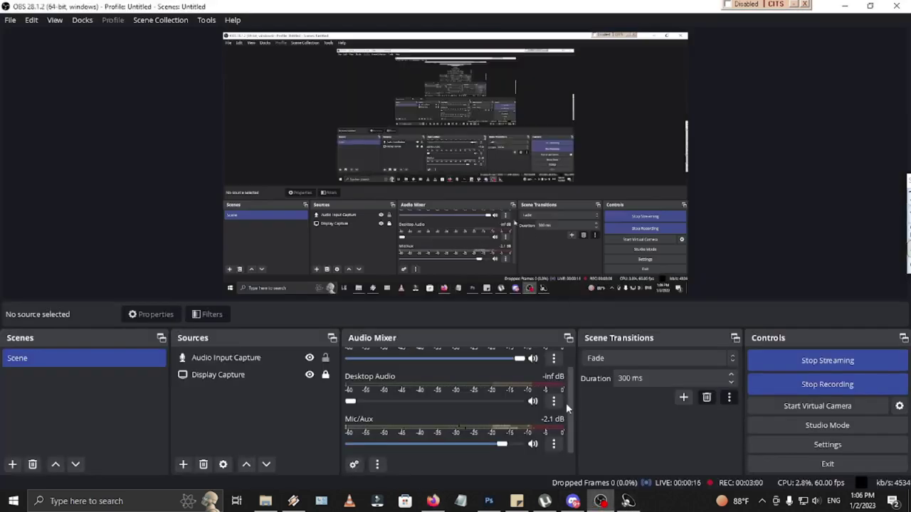
{"action": "left_click", "coordinate": [183, 464]}
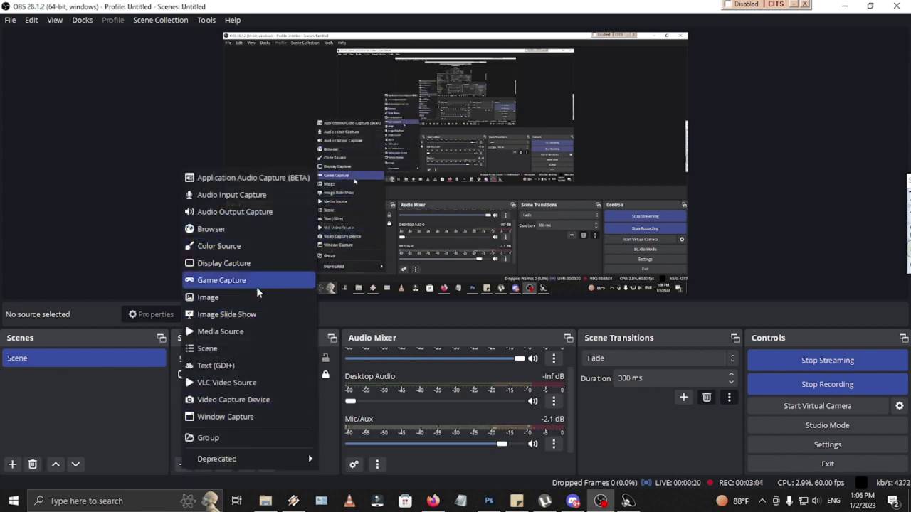
{"action": "left_click", "coordinate": [488, 500]}
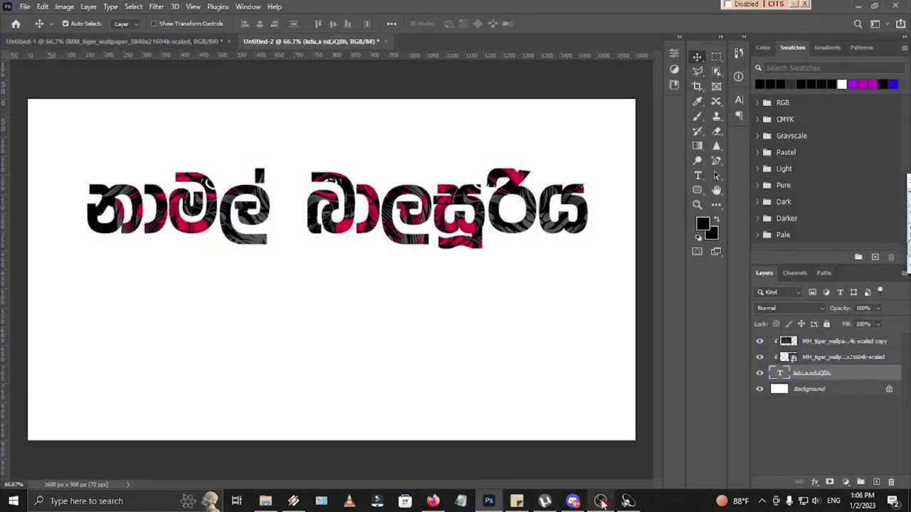
{"action": "key", "text": "alt+Tab"}
Add a new Window Capture source with the default name and open its list of windows to capture.
{"action": "left_click", "coordinate": [183, 464]}
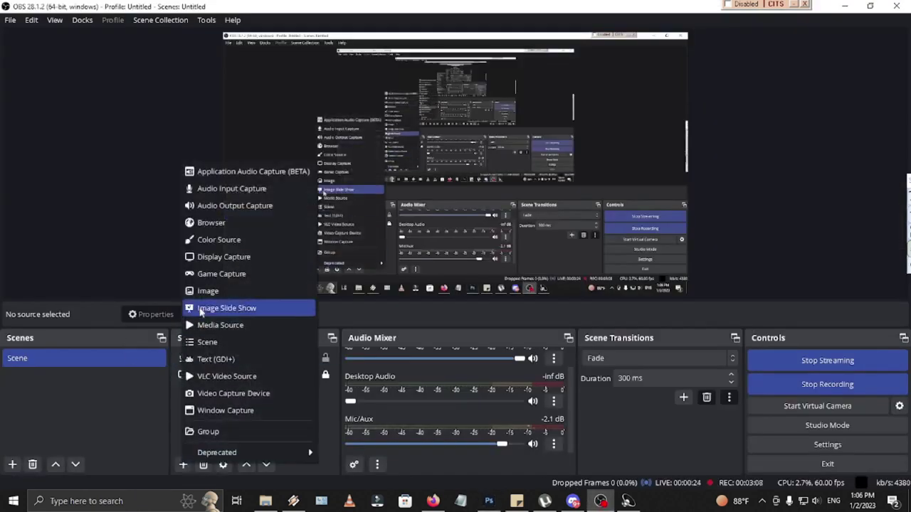
{"action": "left_click", "coordinate": [252, 411]}
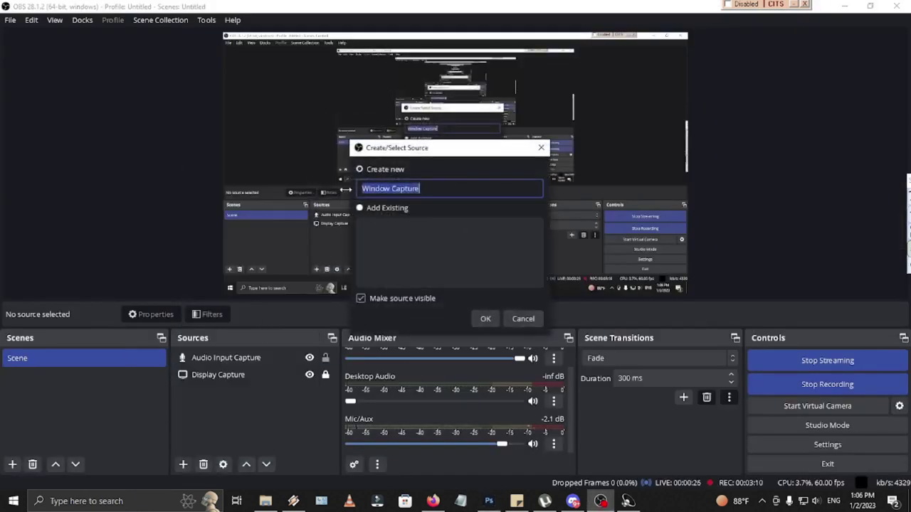
{"action": "left_click", "coordinate": [484, 320]}
{"action": "left_click", "coordinate": [527, 250]}
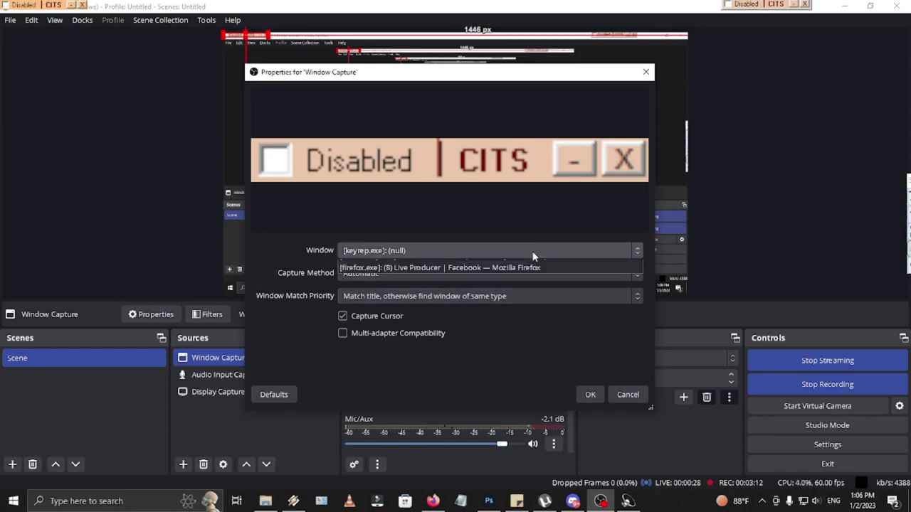